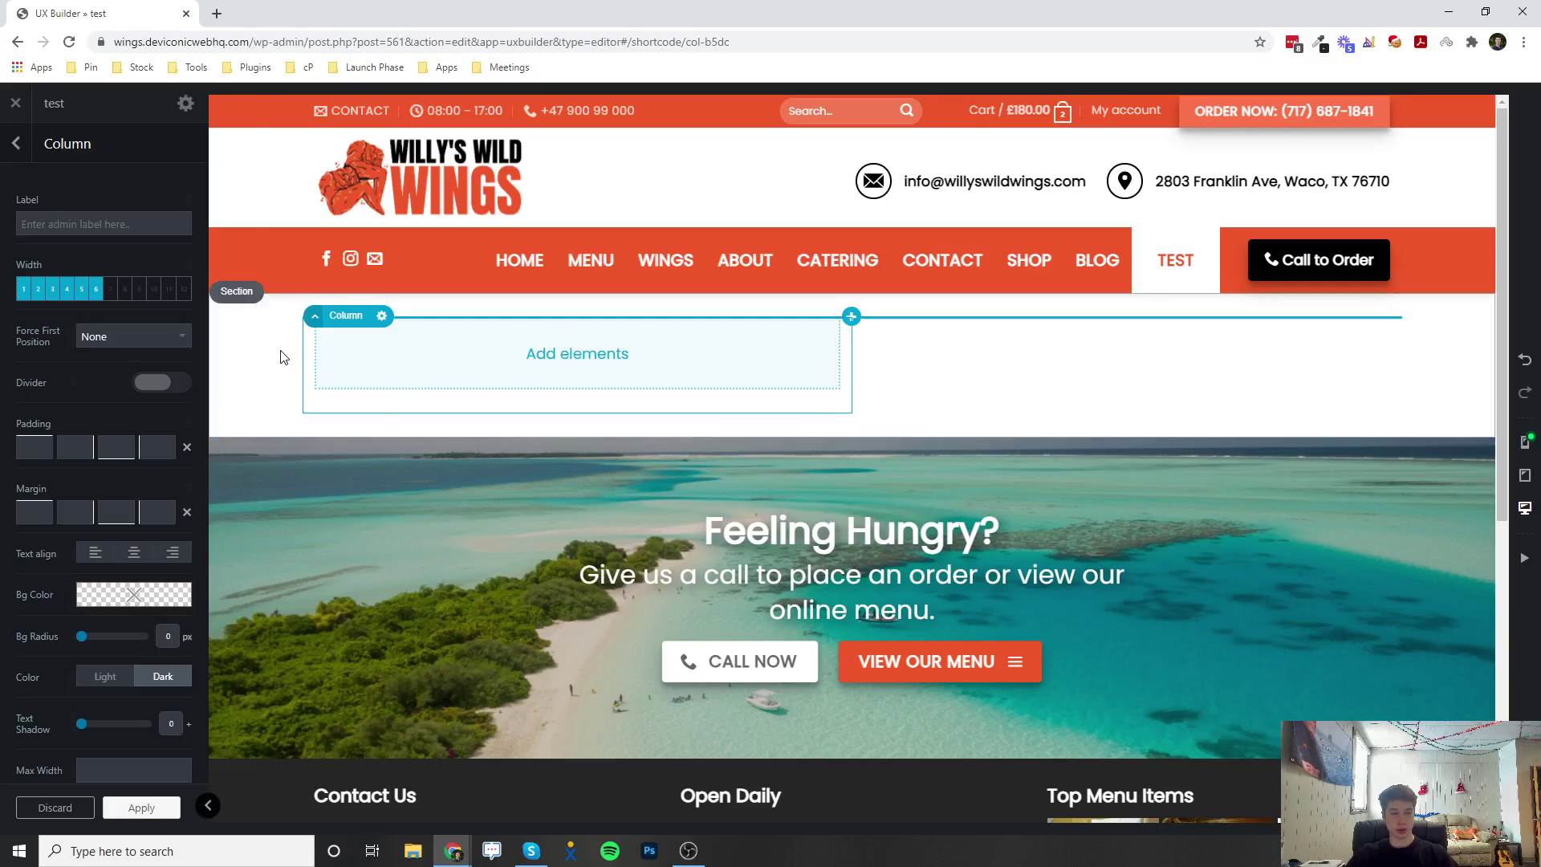
Step: Insert an empty Slider element into the test page's column
{"action": "left_click", "coordinate": [576, 353]}
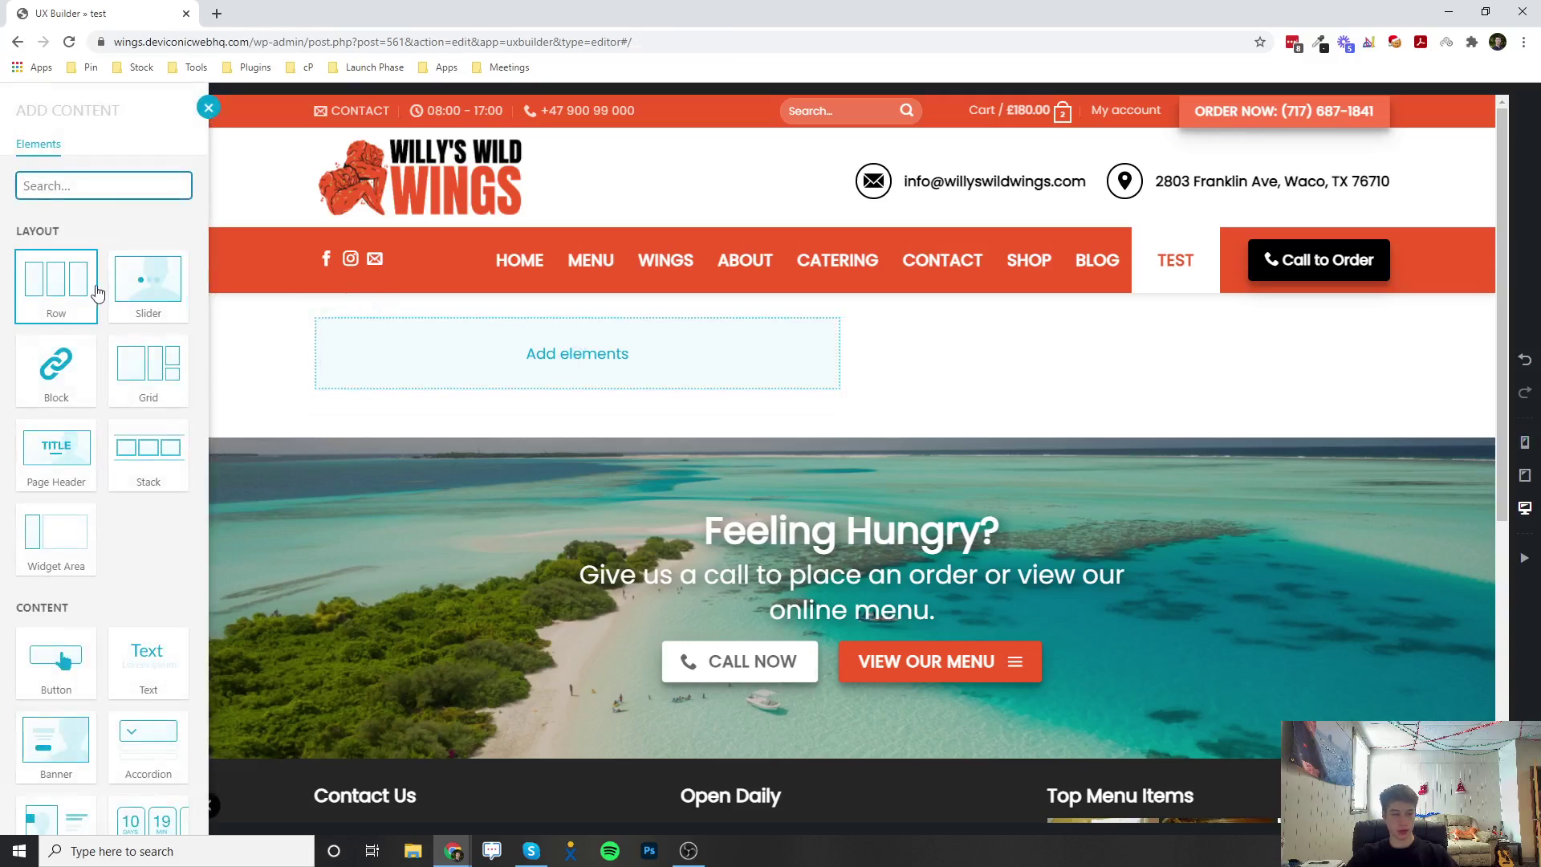
{"action": "left_click", "coordinate": [158, 292]}
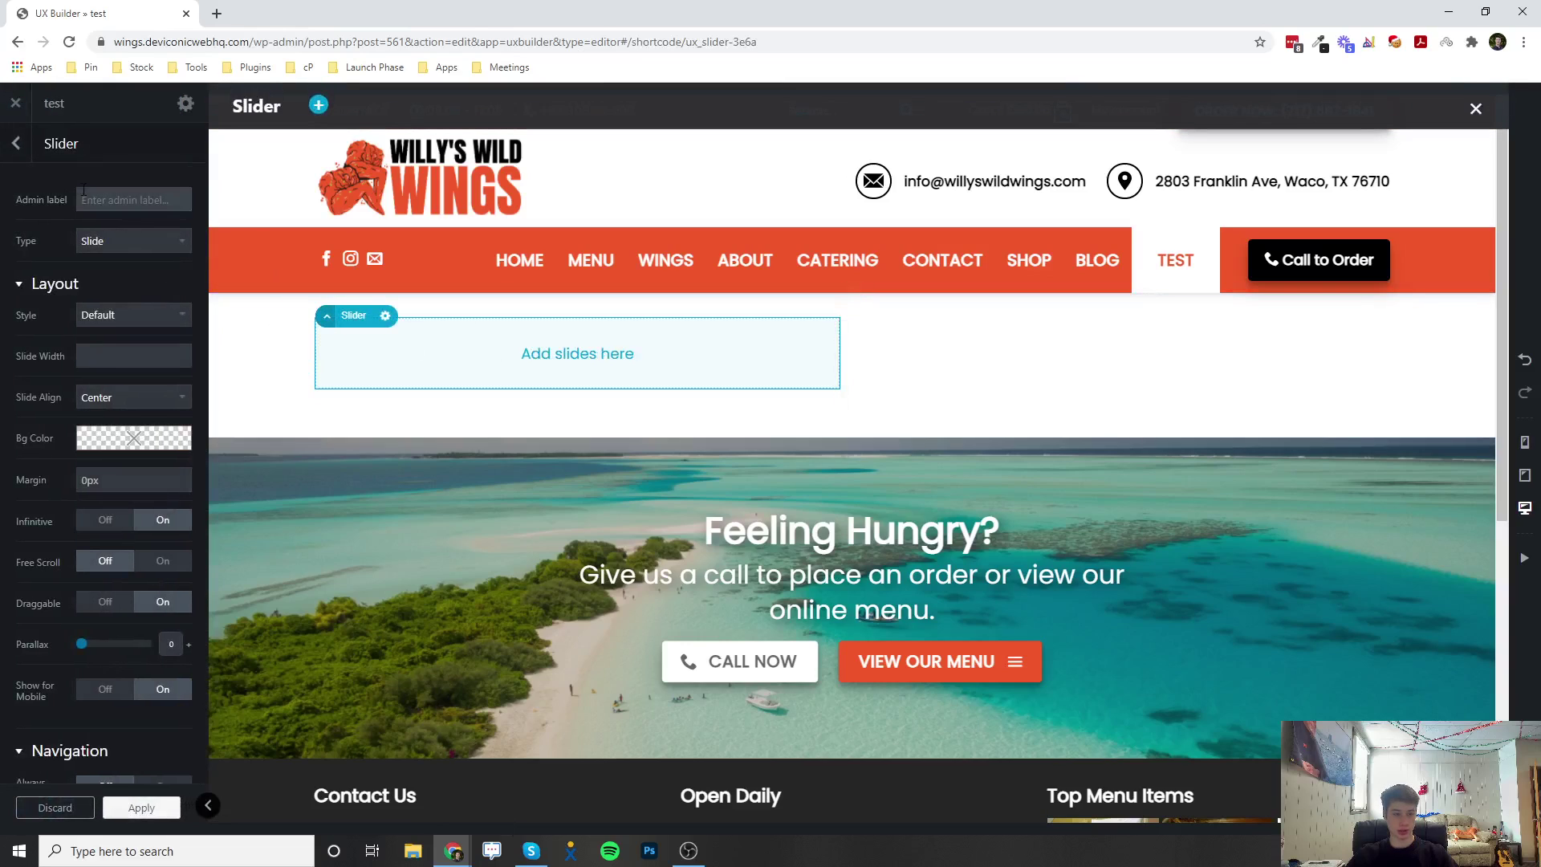
{"action": "scroll", "coordinate": [58, 421], "scroll_direction": "down", "scroll_amount": 9}
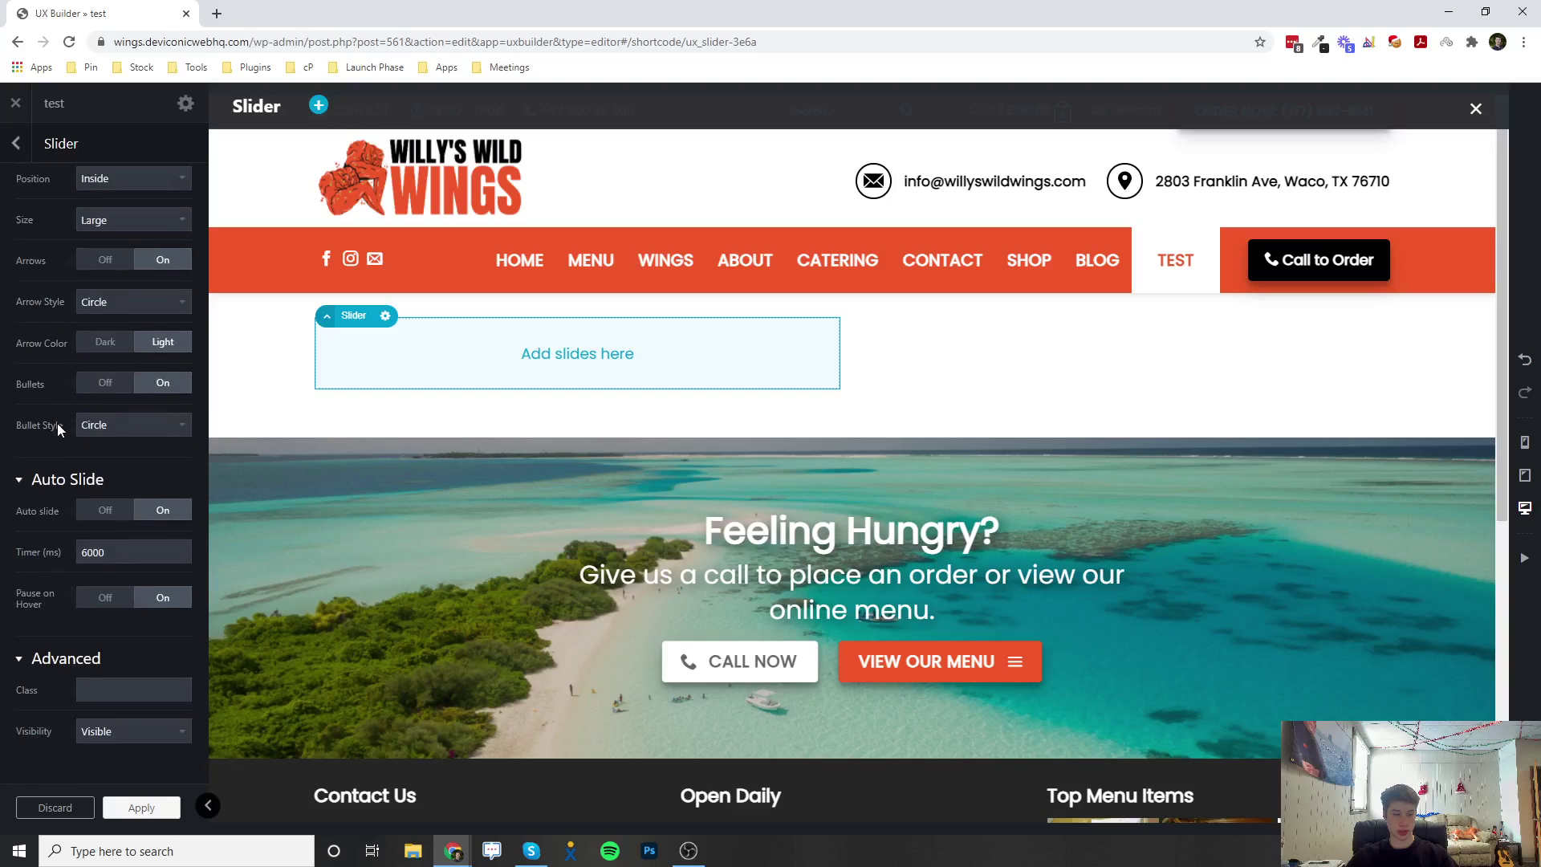
{"action": "scroll", "coordinate": [56, 422], "scroll_direction": "up", "scroll_amount": 10}
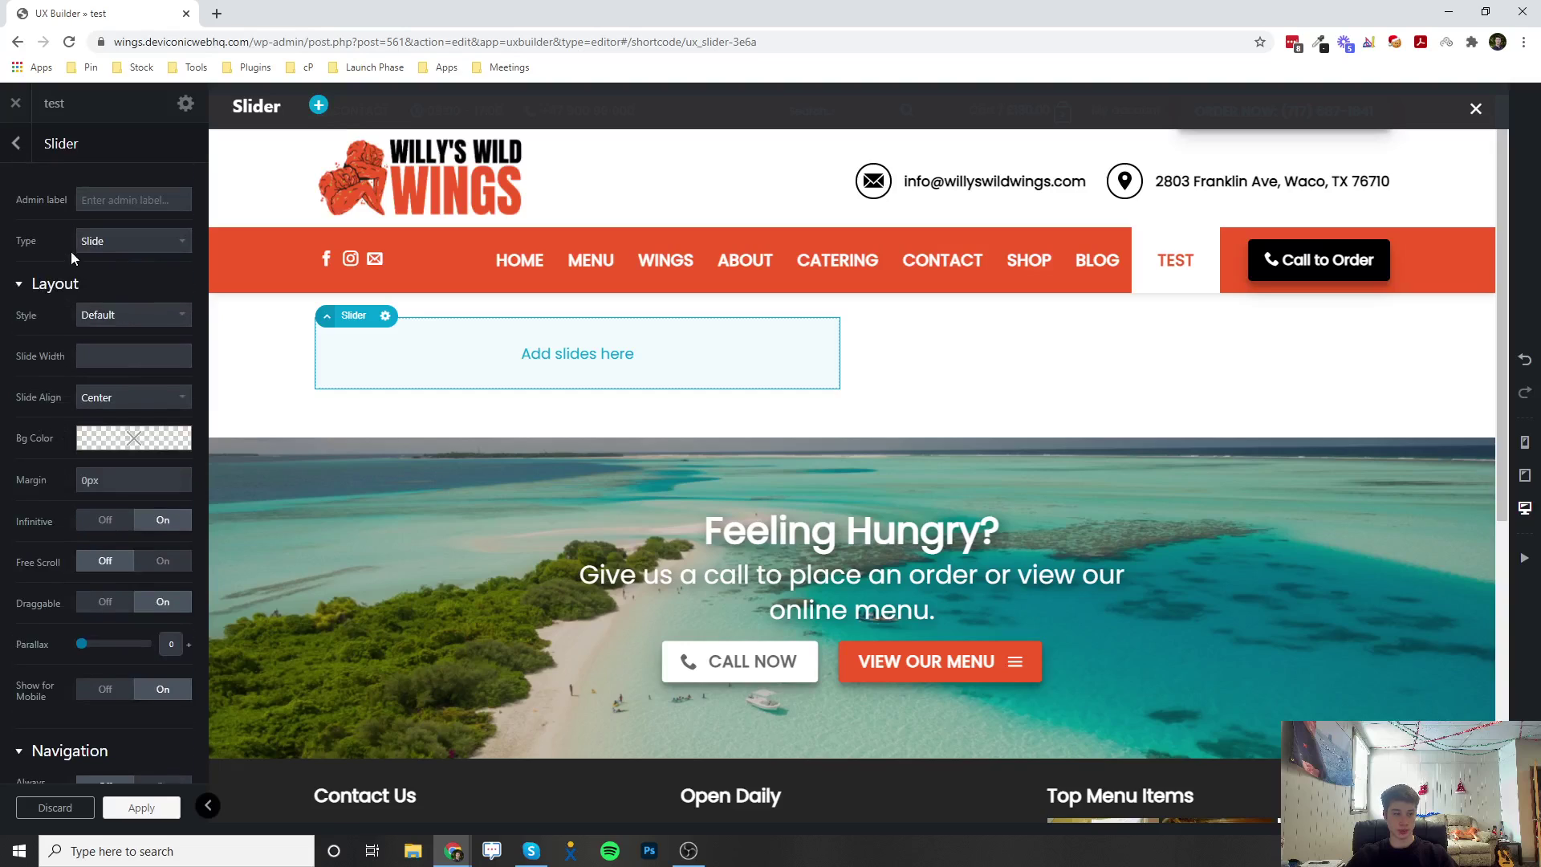
Step: Keep the slider's Slide transition, Default style and Center slide alignment
{"action": "left_click", "coordinate": [90, 239]}
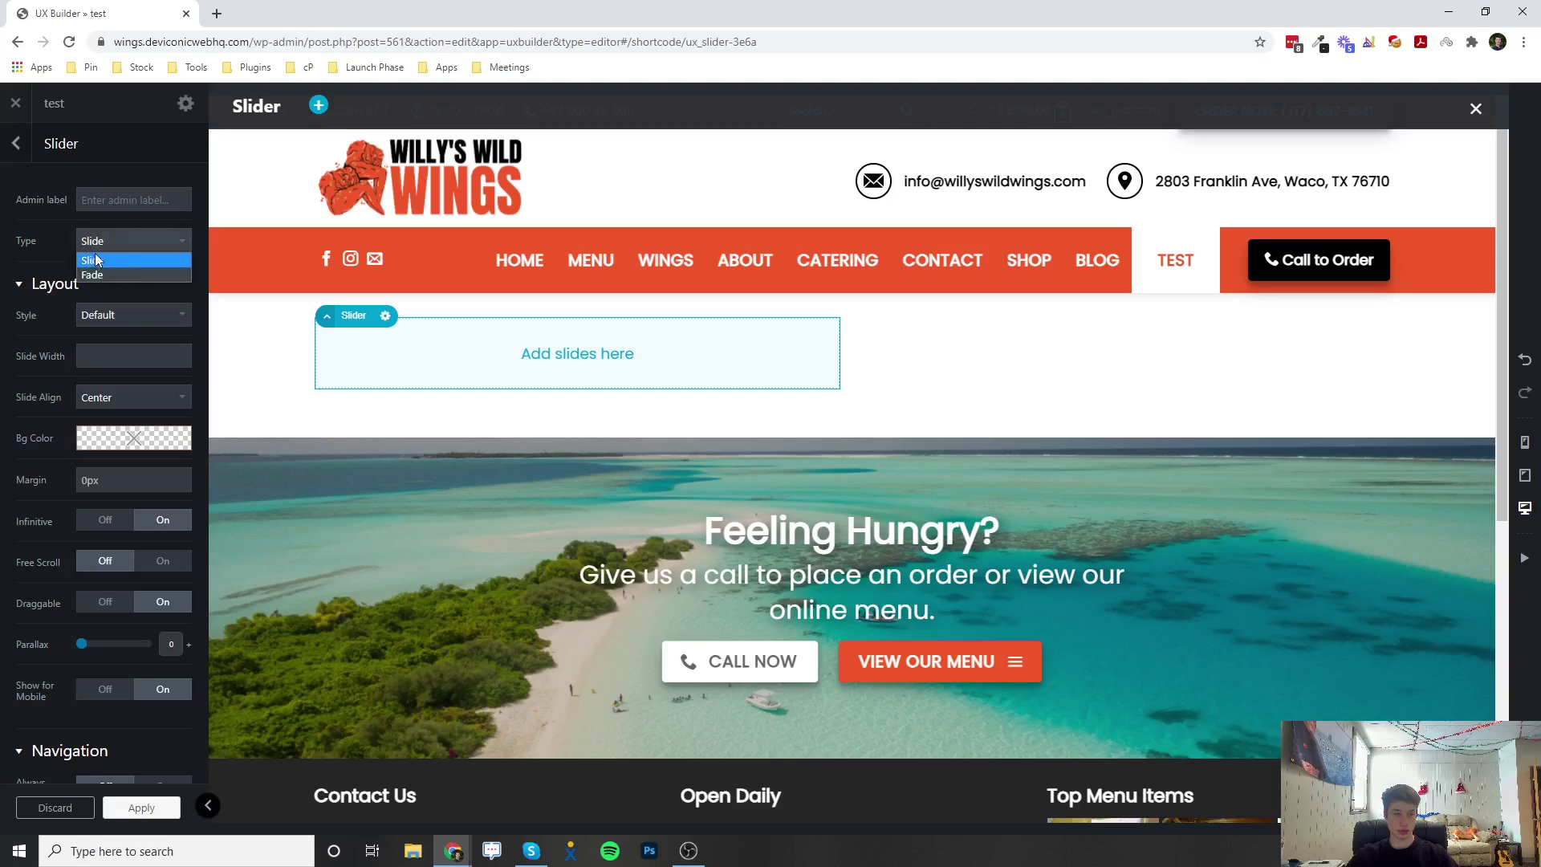
{"action": "left_click", "coordinate": [102, 247]}
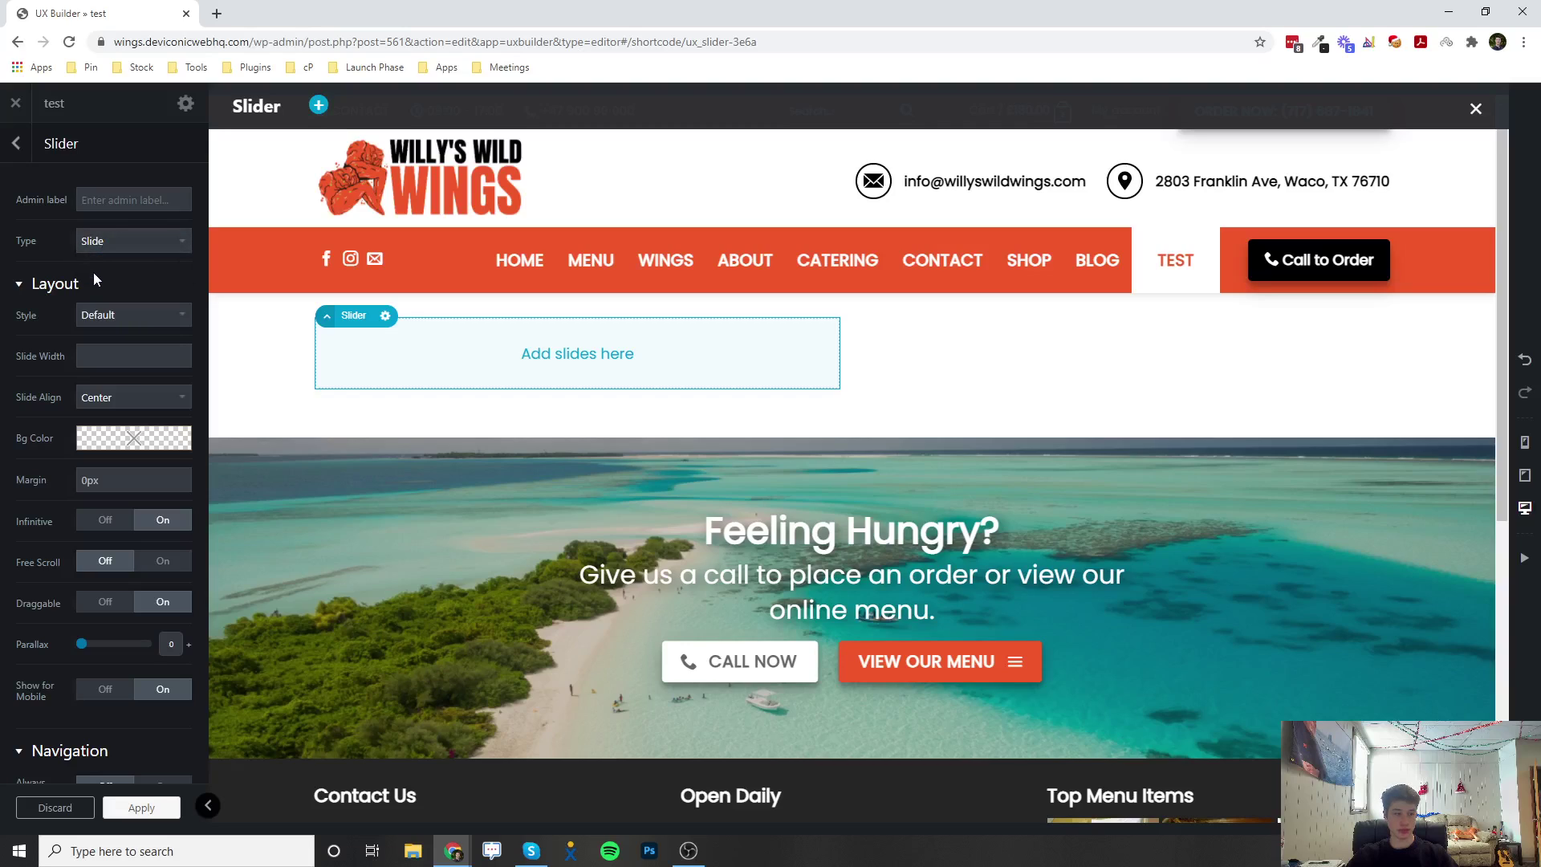
{"action": "left_click", "coordinate": [94, 316]}
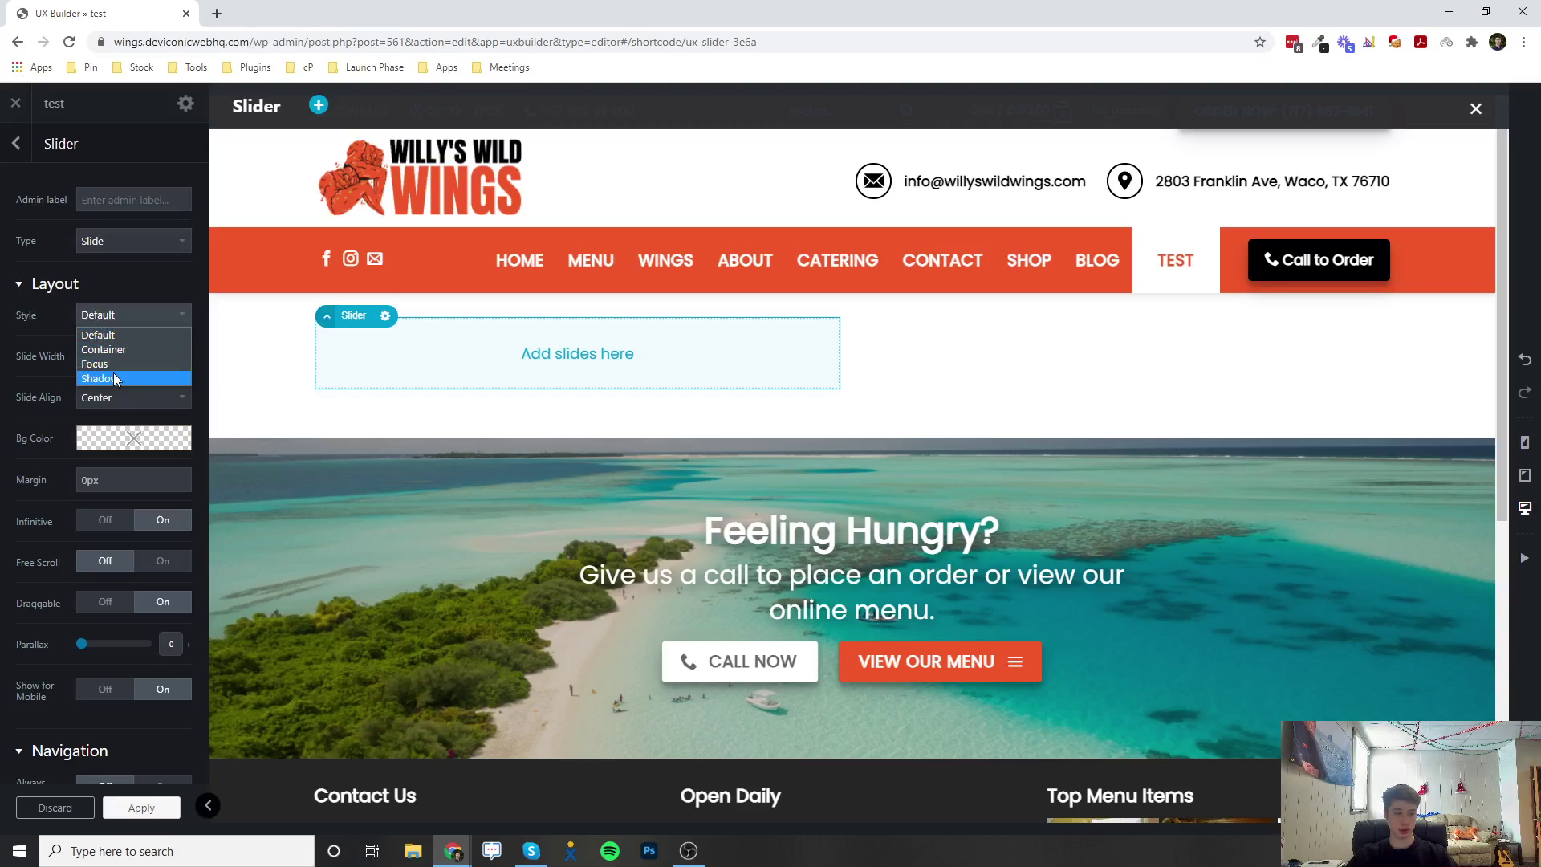
{"action": "left_click", "coordinate": [60, 359]}
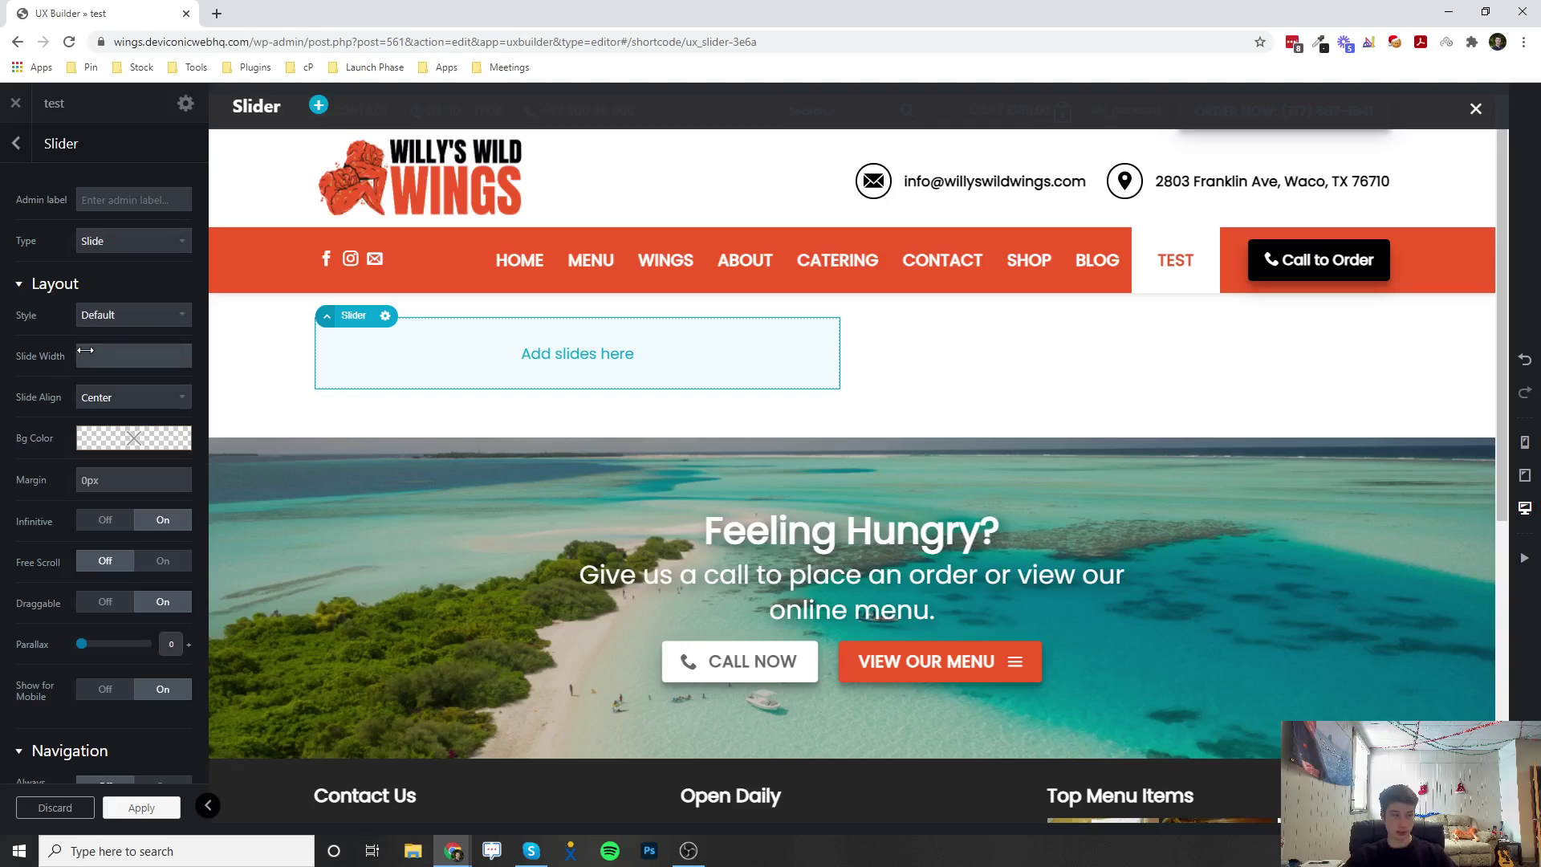
{"action": "left_click", "coordinate": [105, 397]}
{"action": "left_click", "coordinate": [105, 397]}
{"action": "mouse_move", "coordinate": [43, 450]}
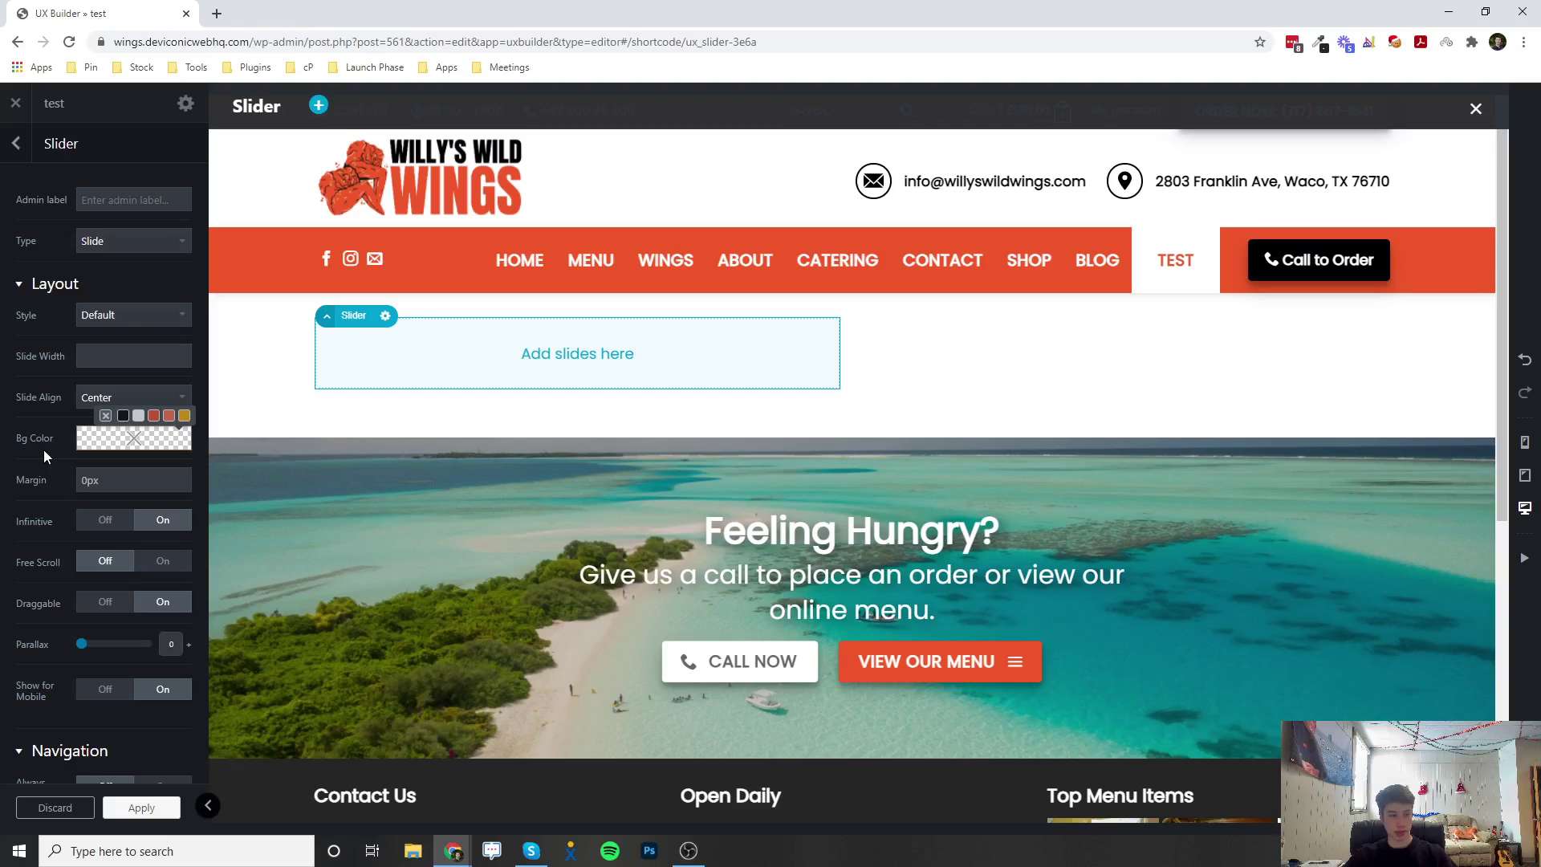
{"action": "scroll", "coordinate": [42, 512], "scroll_direction": "down", "scroll_amount": 1}
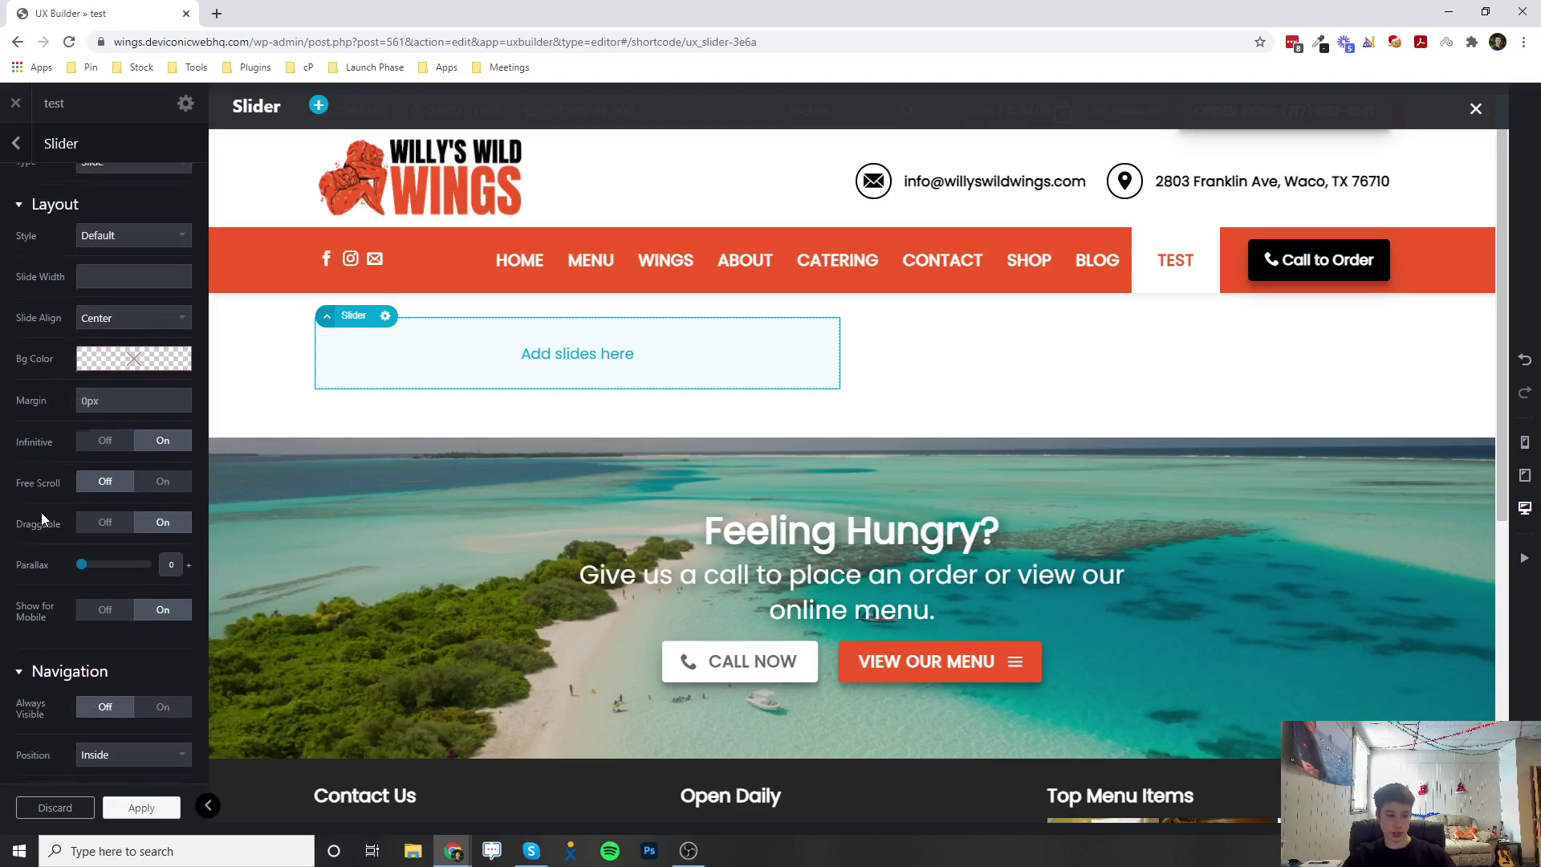
{"action": "scroll", "coordinate": [41, 512], "scroll_direction": "down", "scroll_amount": 5}
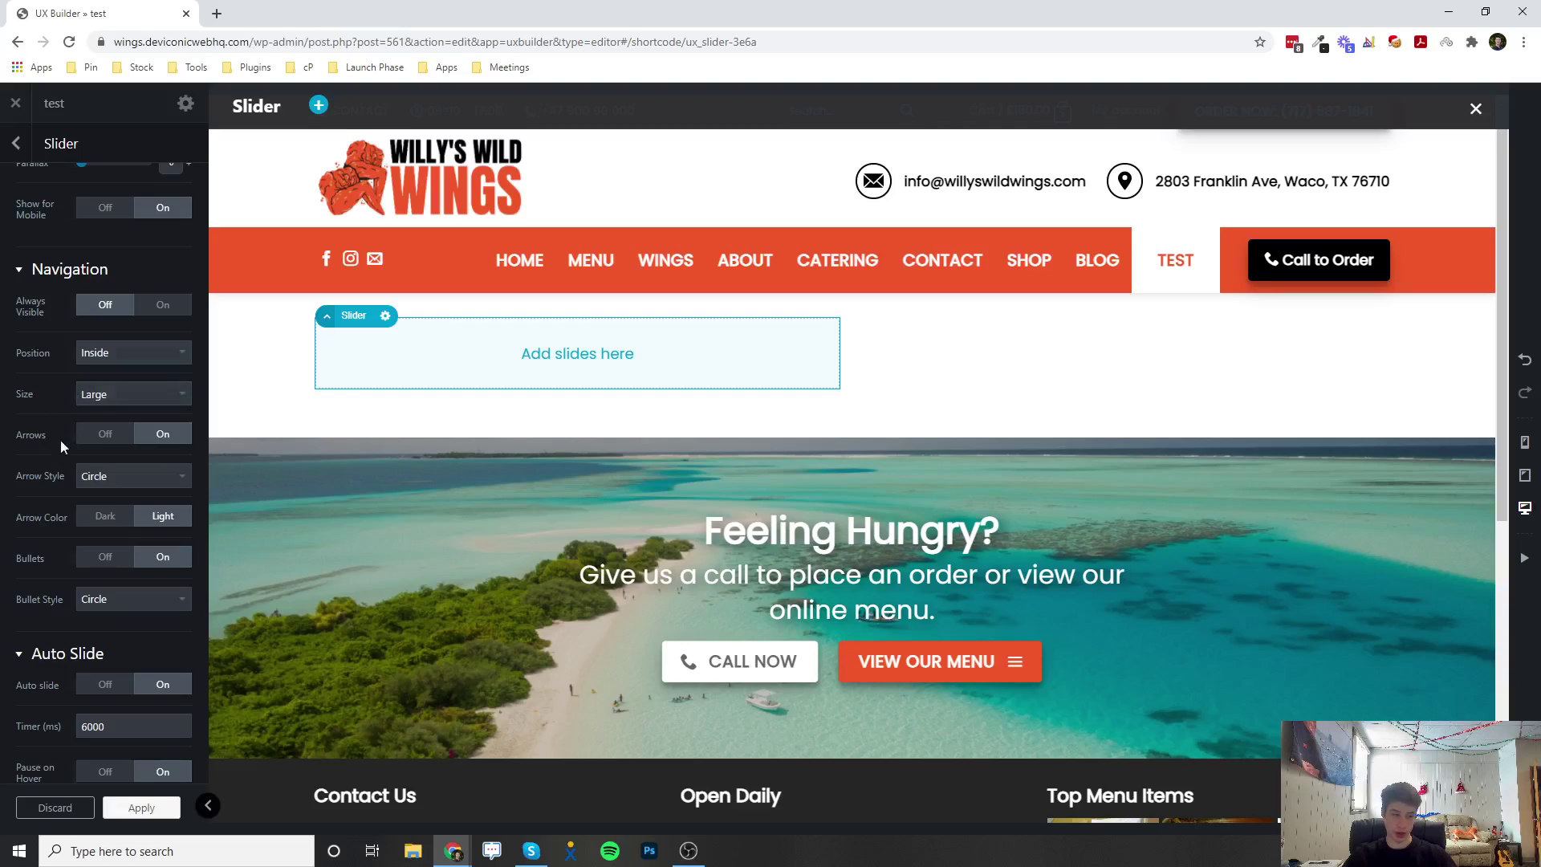
{"action": "scroll", "coordinate": [44, 591], "scroll_direction": "down", "scroll_amount": 1}
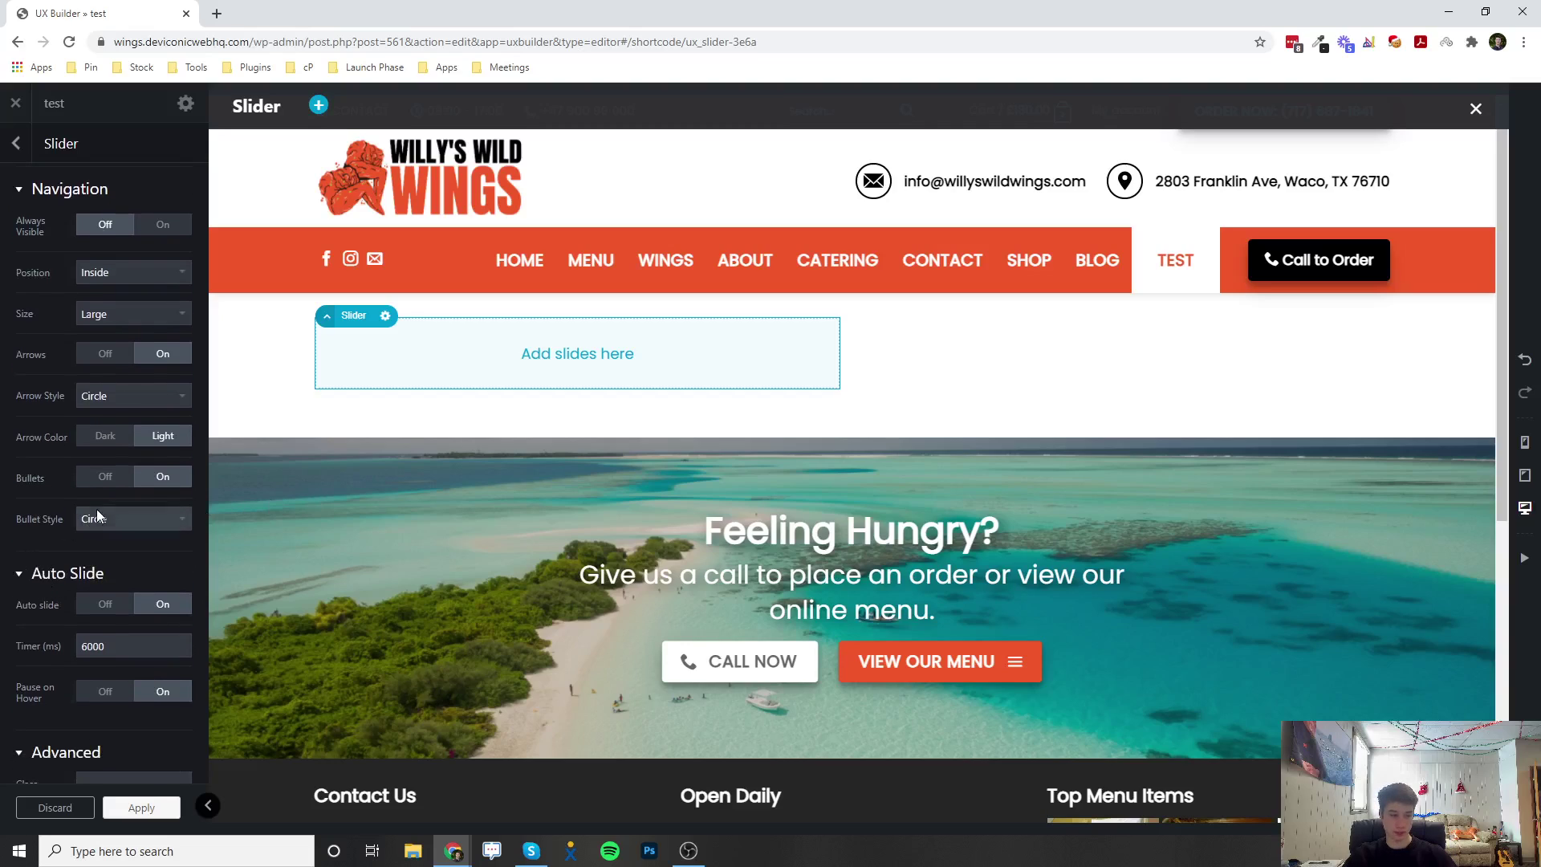
{"action": "scroll", "coordinate": [97, 508], "scroll_direction": "down", "scroll_amount": 1}
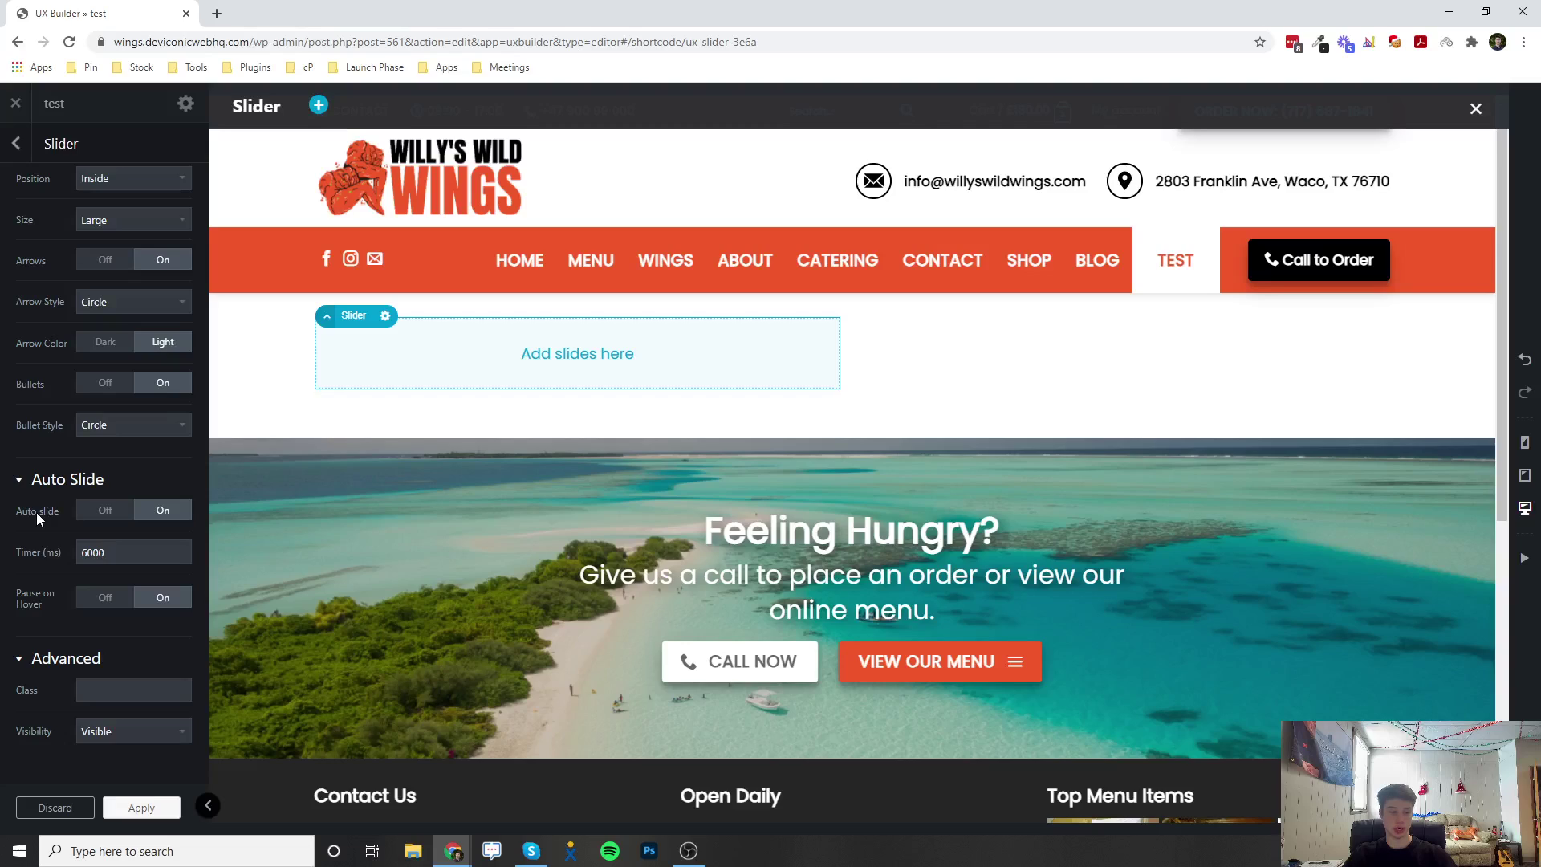
{"action": "left_click", "coordinate": [162, 512]}
{"action": "double_click", "coordinate": [117, 548]}
{"action": "left_click", "coordinate": [104, 544]}
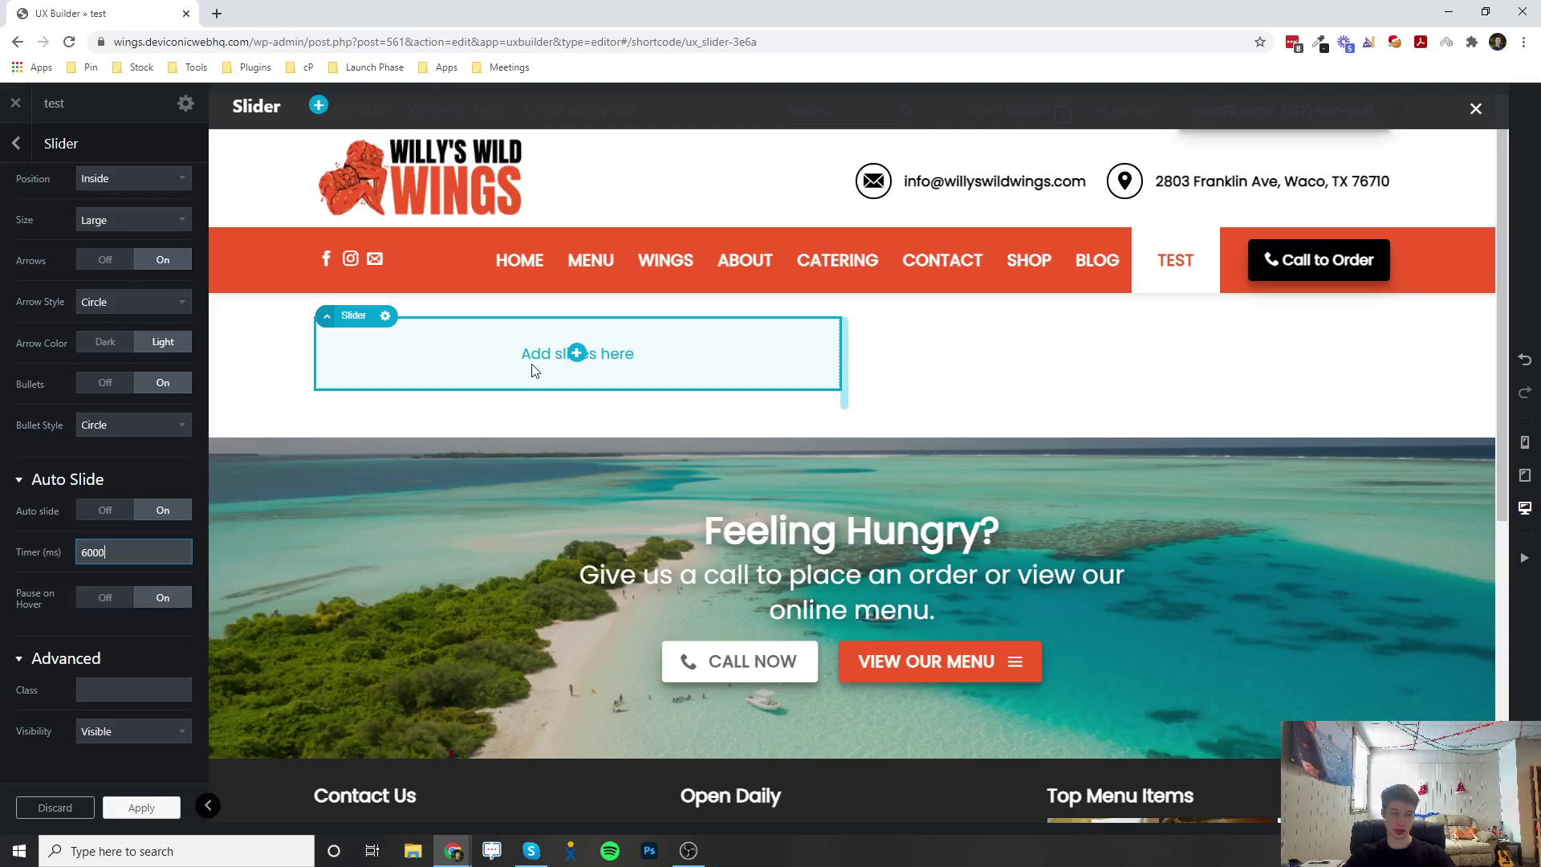
{"action": "double_click", "coordinate": [86, 554]}
Step: Add an Image slide showing the wings and mac and cheese photo
{"action": "left_click", "coordinate": [577, 354]}
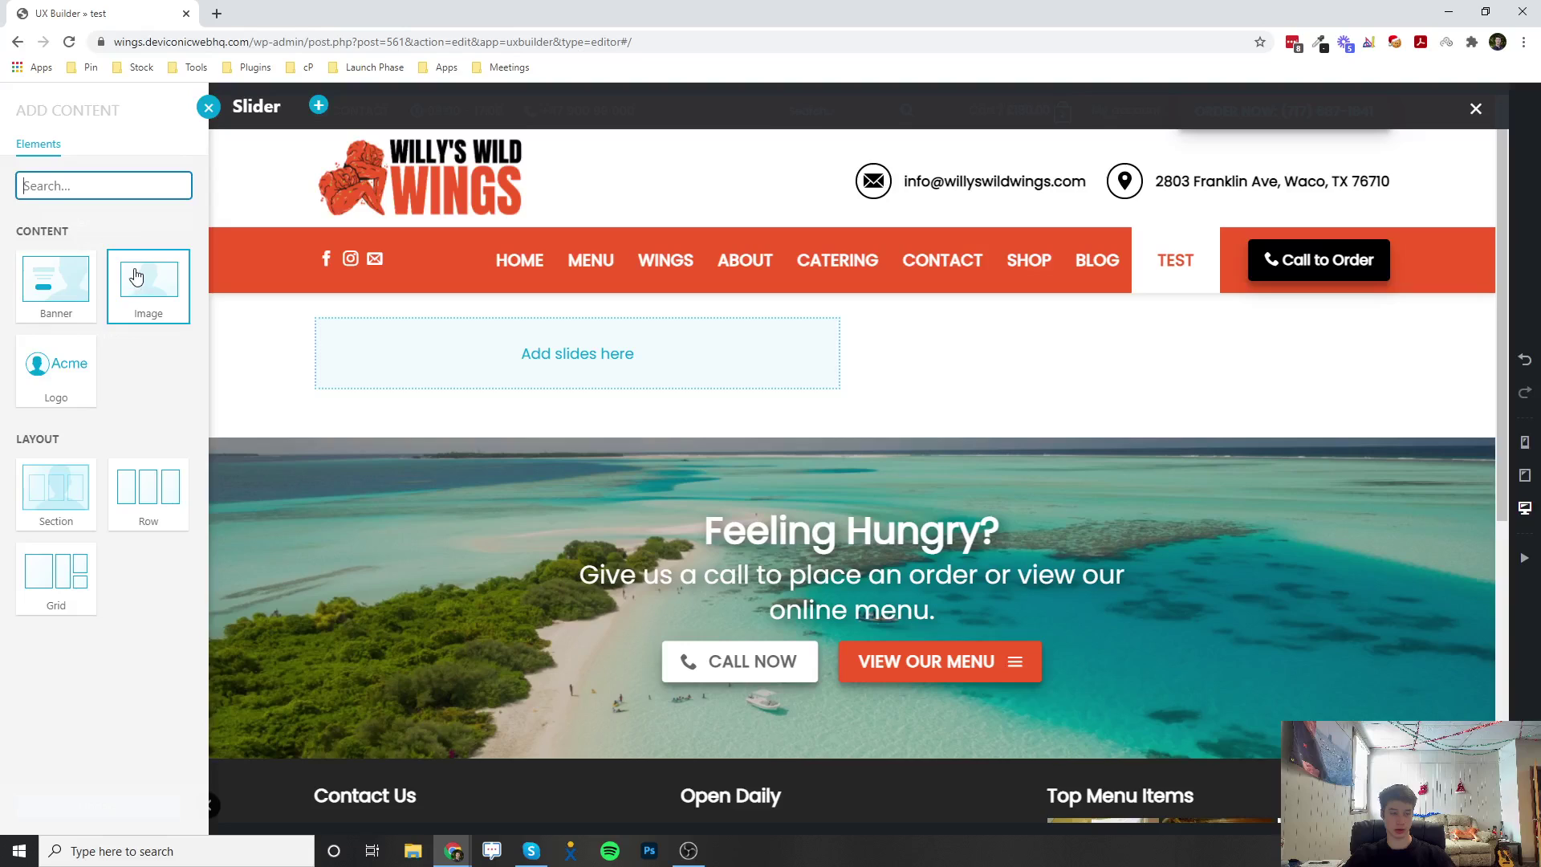
{"action": "left_click", "coordinate": [164, 272]}
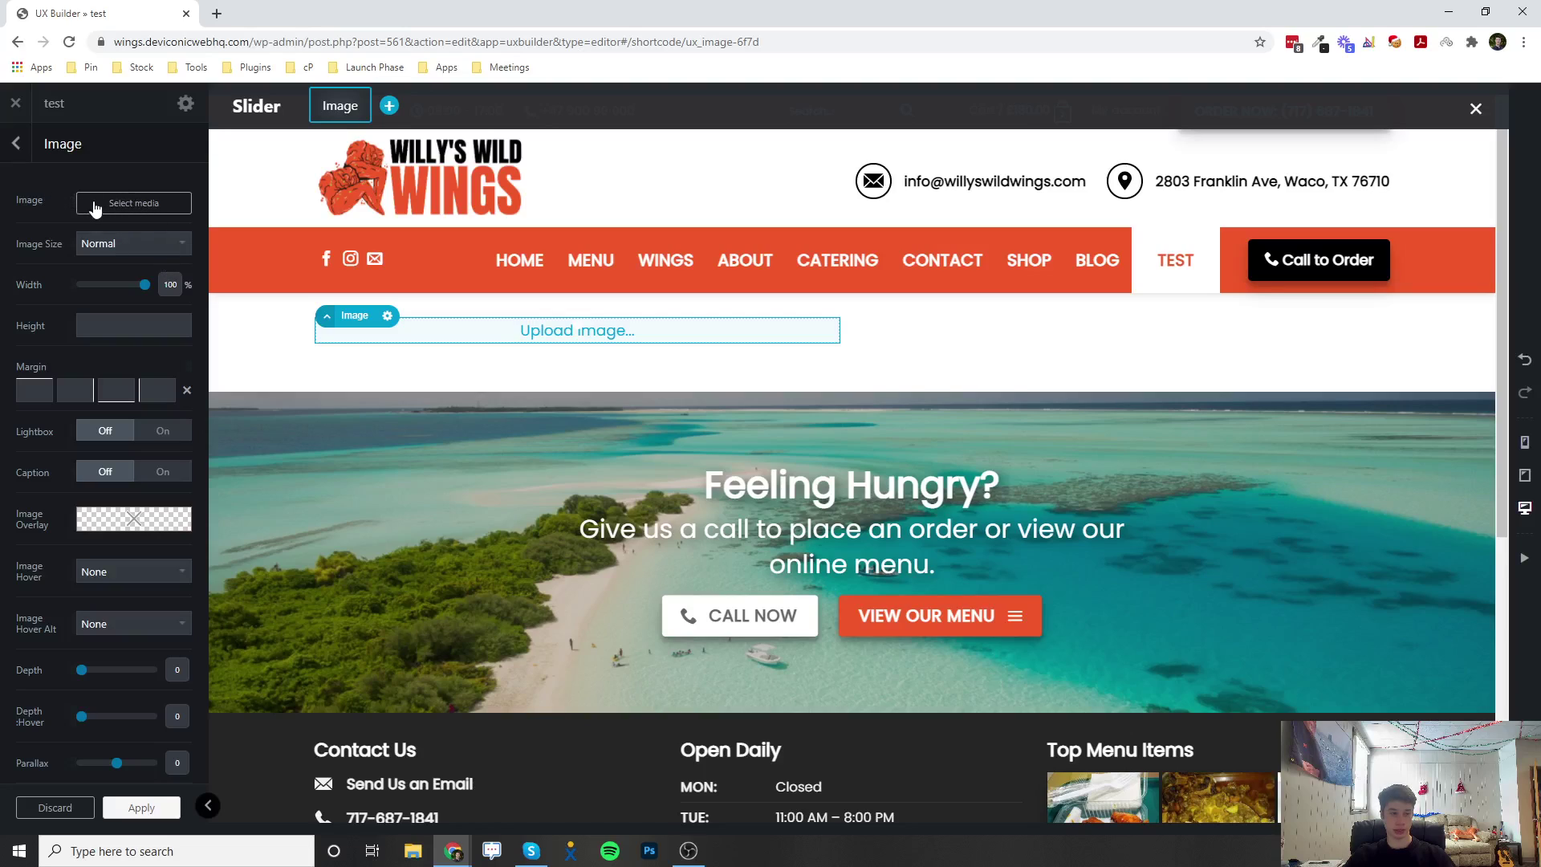
{"action": "left_click", "coordinate": [127, 207]}
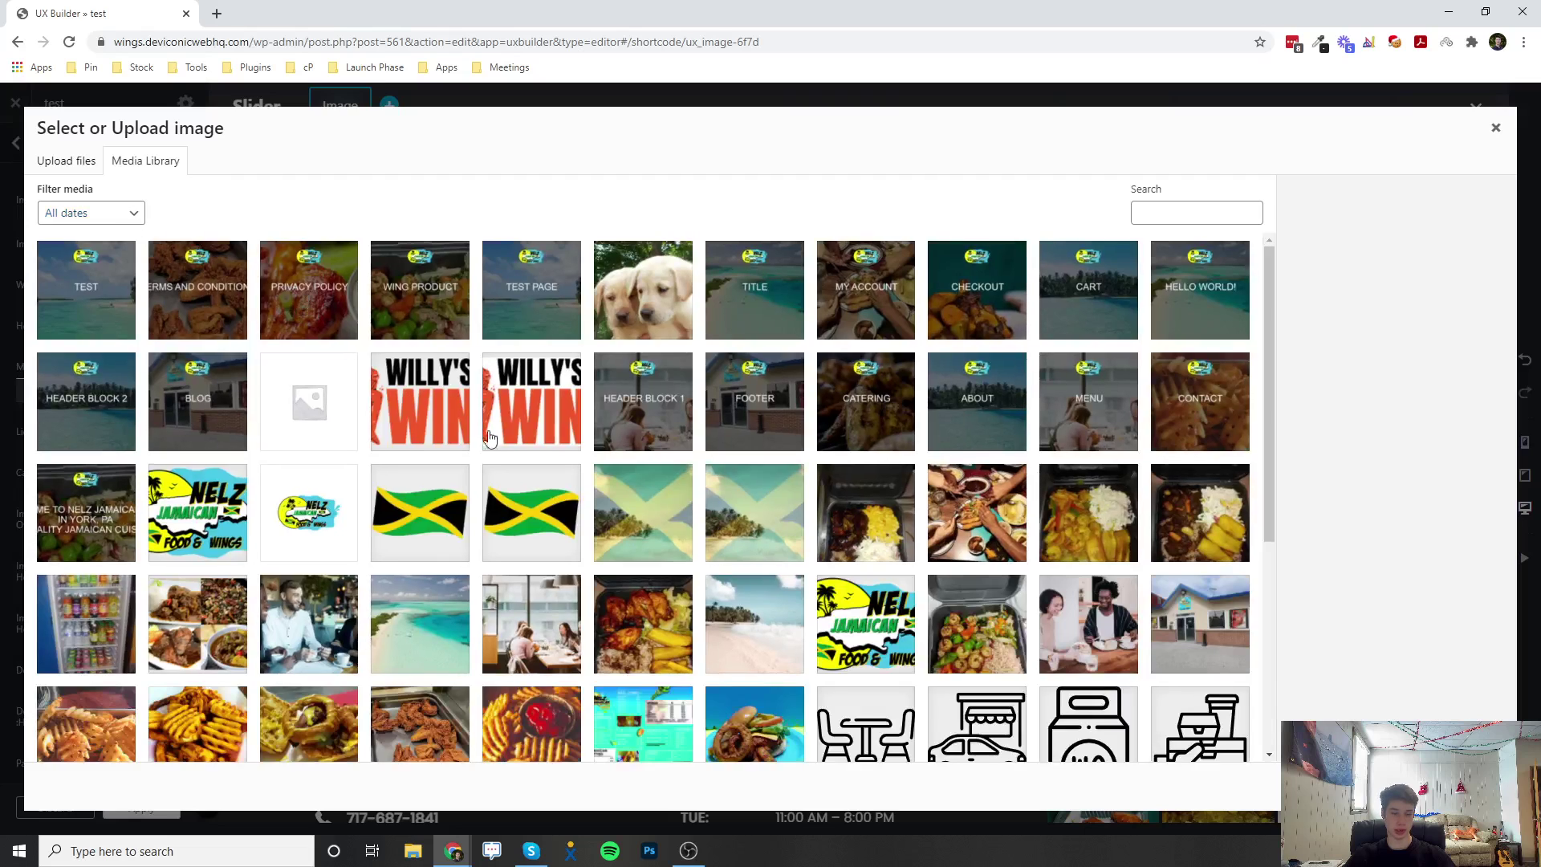
{"action": "left_click", "coordinate": [863, 490]}
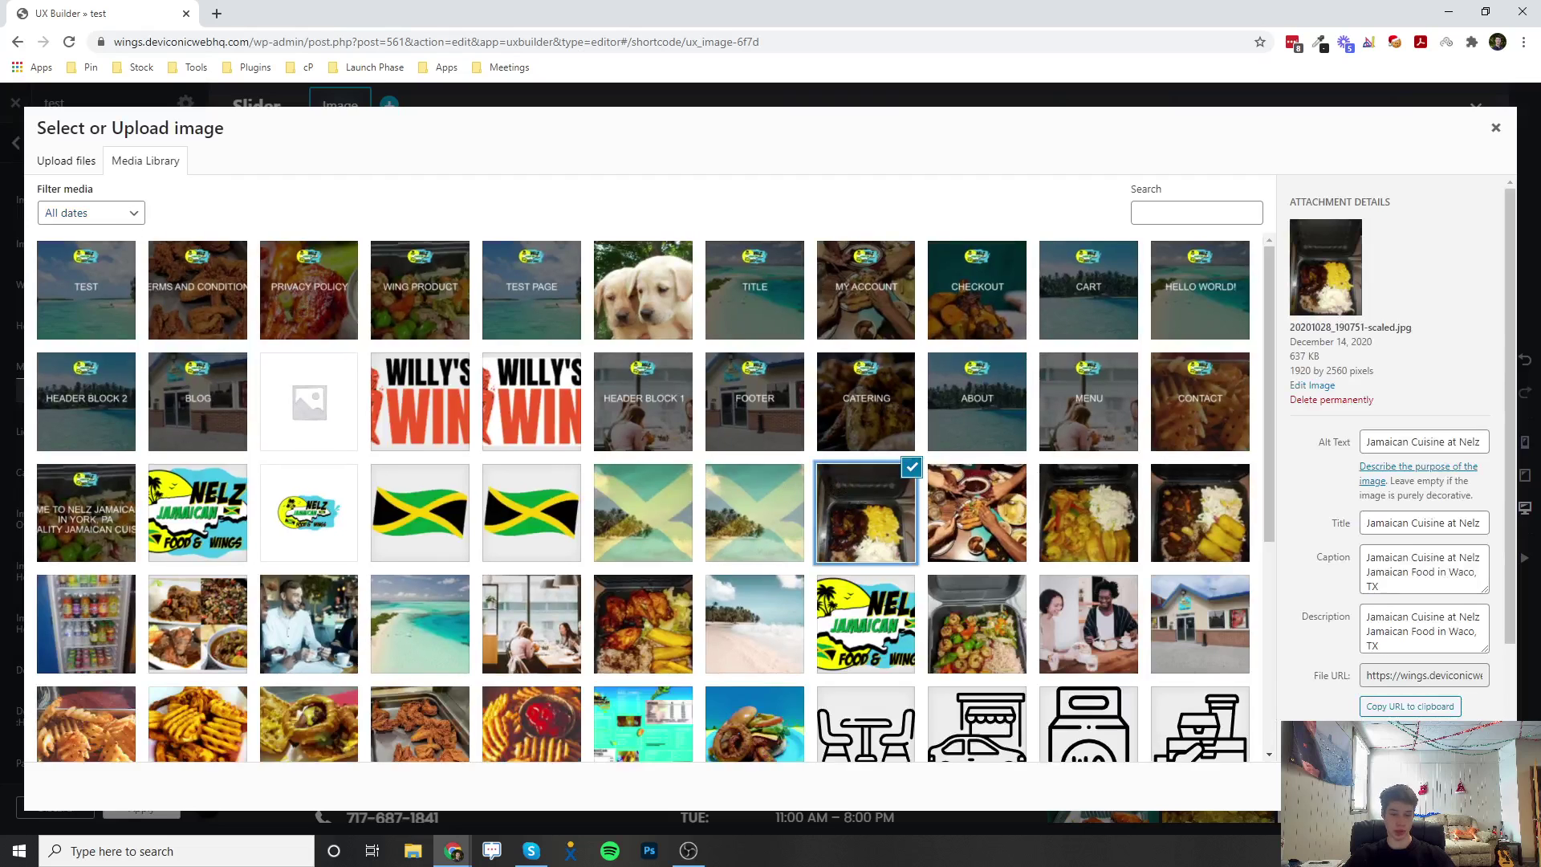
{"action": "left_click", "coordinate": [1469, 787]}
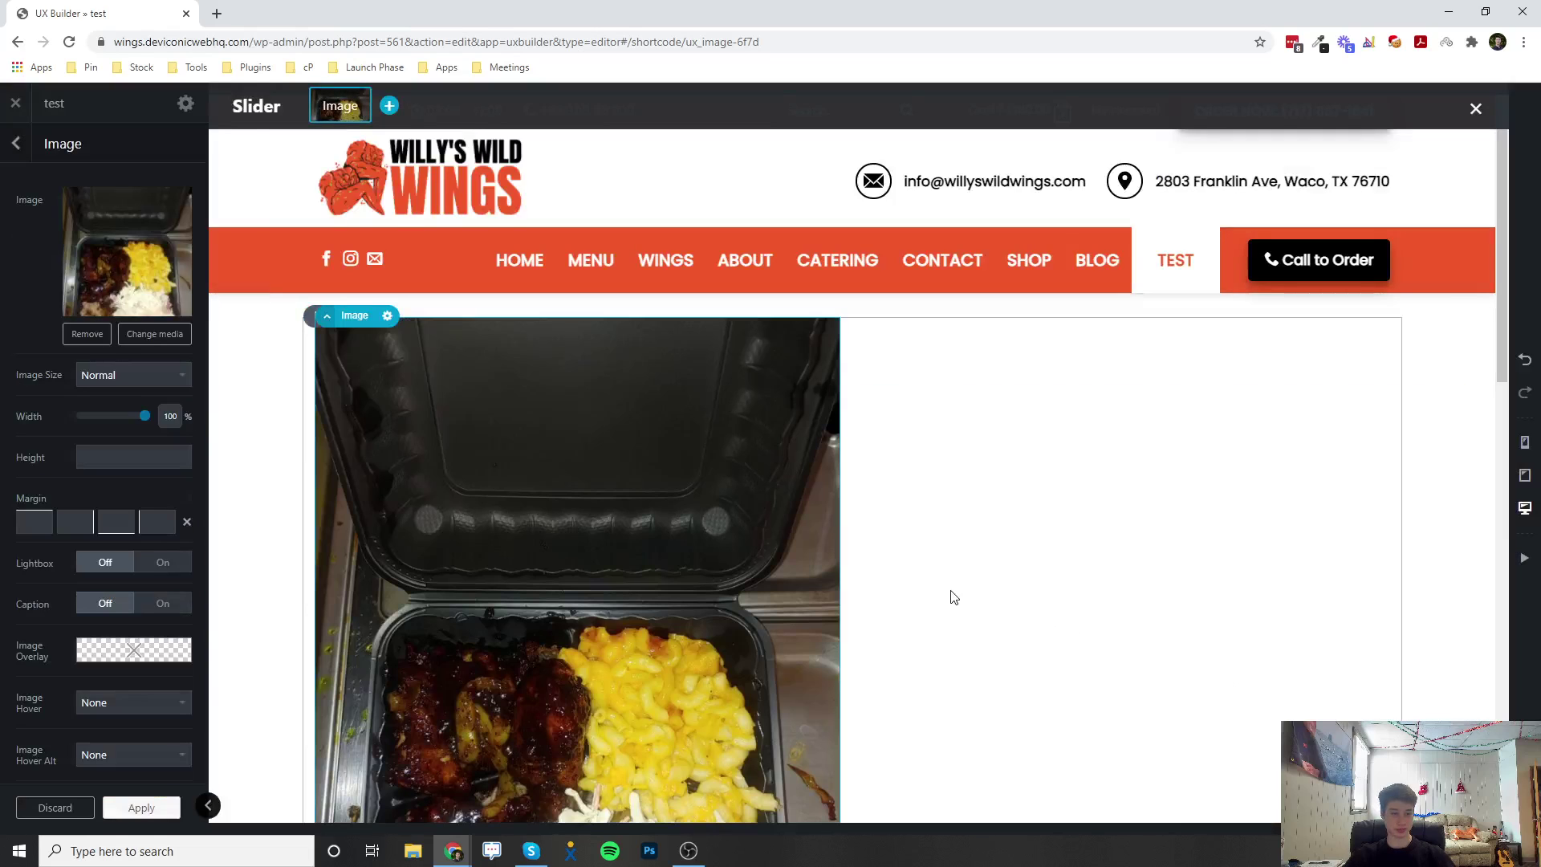
Step: Apply the 1:1 preset so the wings photo's height becomes 100%
{"action": "scroll", "coordinate": [952, 594], "scroll_direction": "down", "scroll_amount": 2}
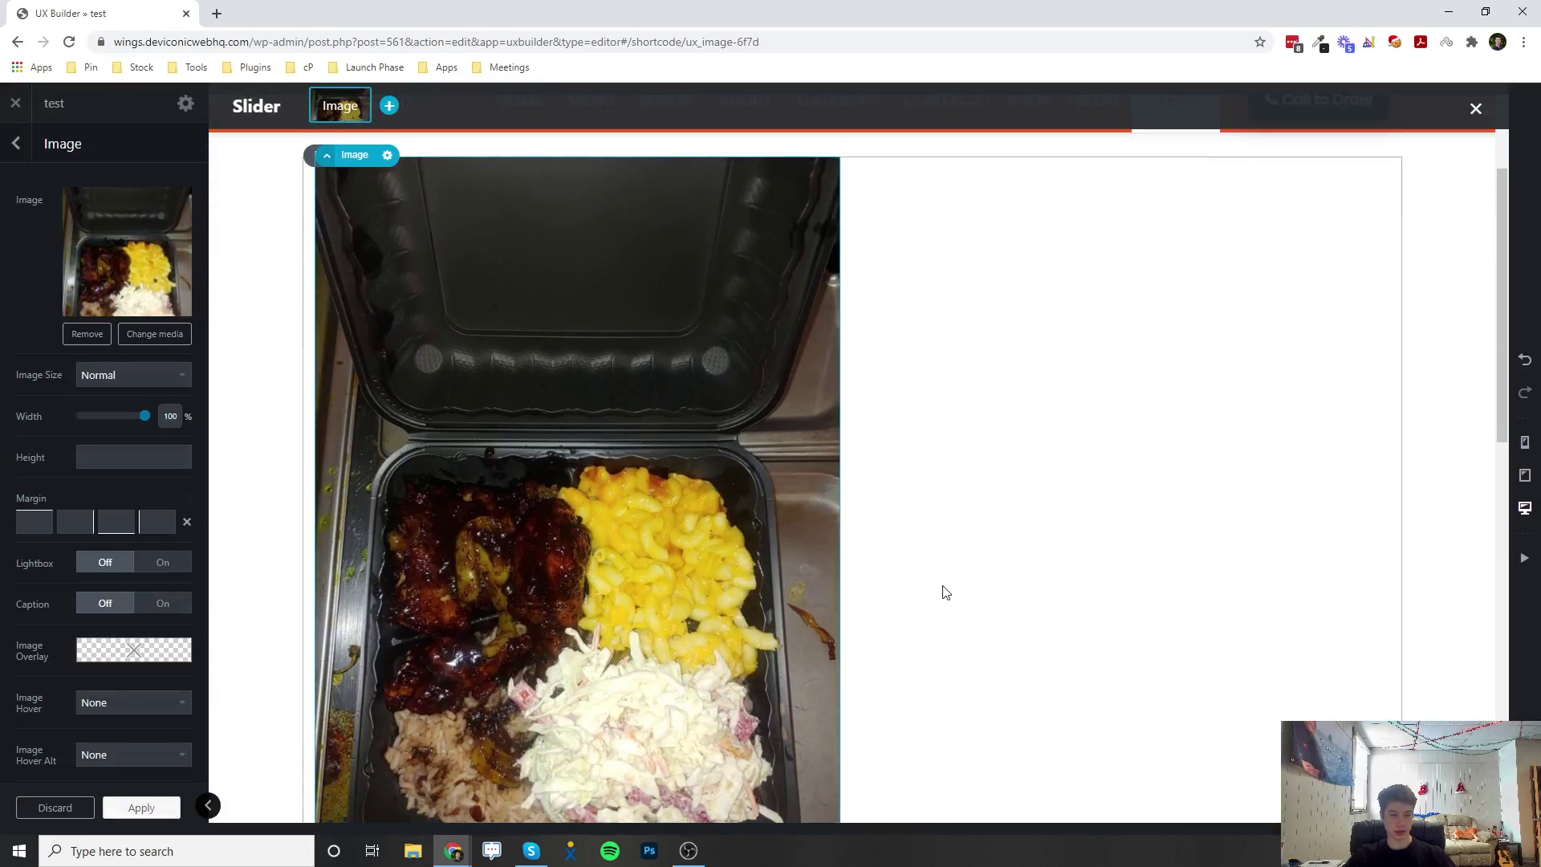
{"action": "scroll", "coordinate": [943, 592], "scroll_direction": "down", "scroll_amount": 1}
{"action": "scroll", "coordinate": [943, 591], "scroll_direction": "up", "scroll_amount": 2}
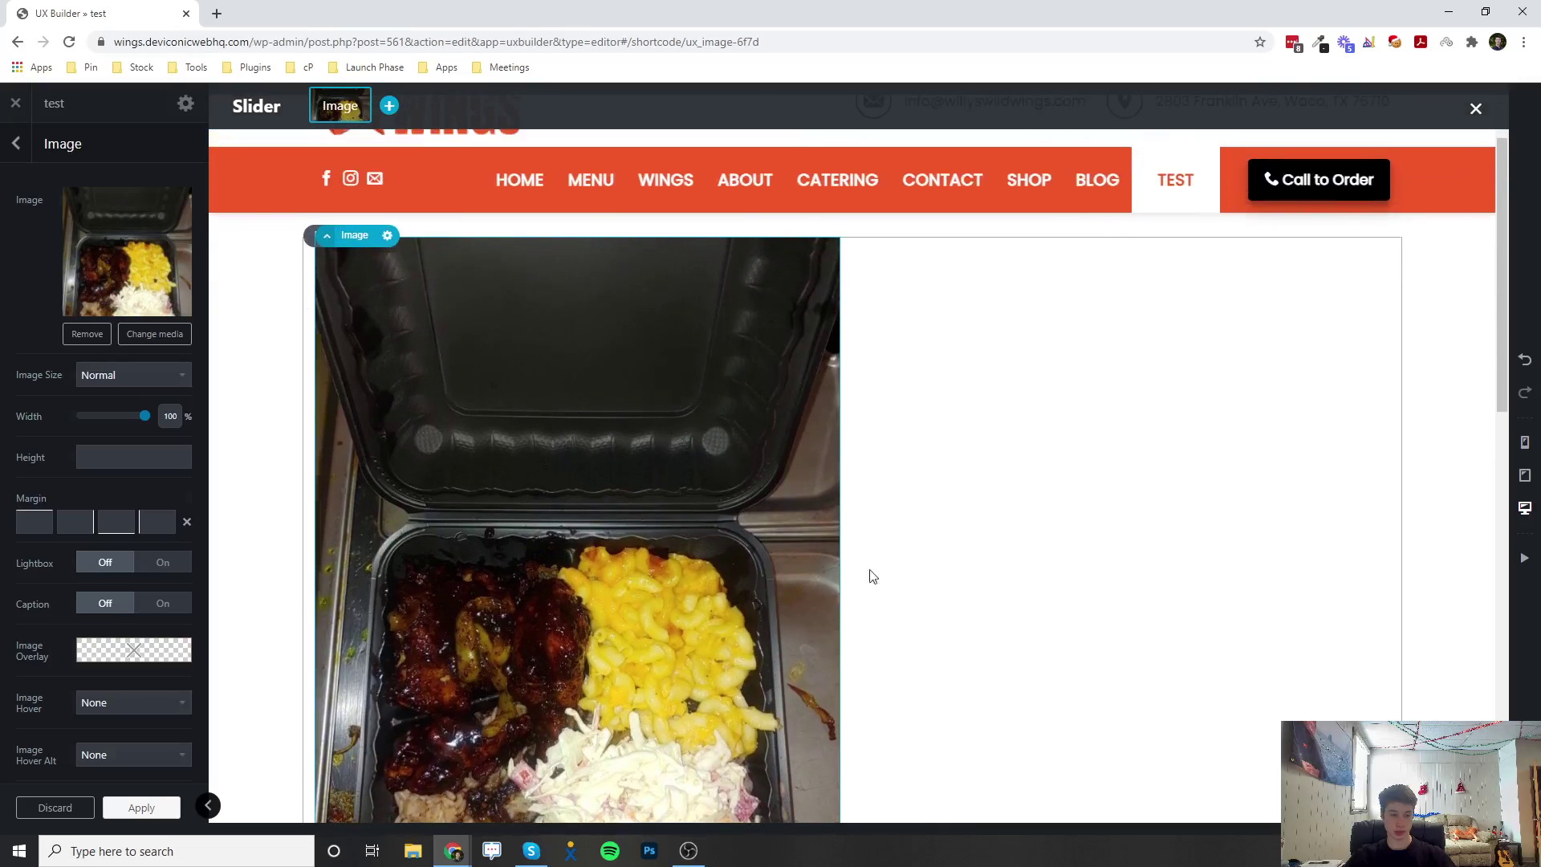
{"action": "mouse_move", "coordinate": [95, 457]}
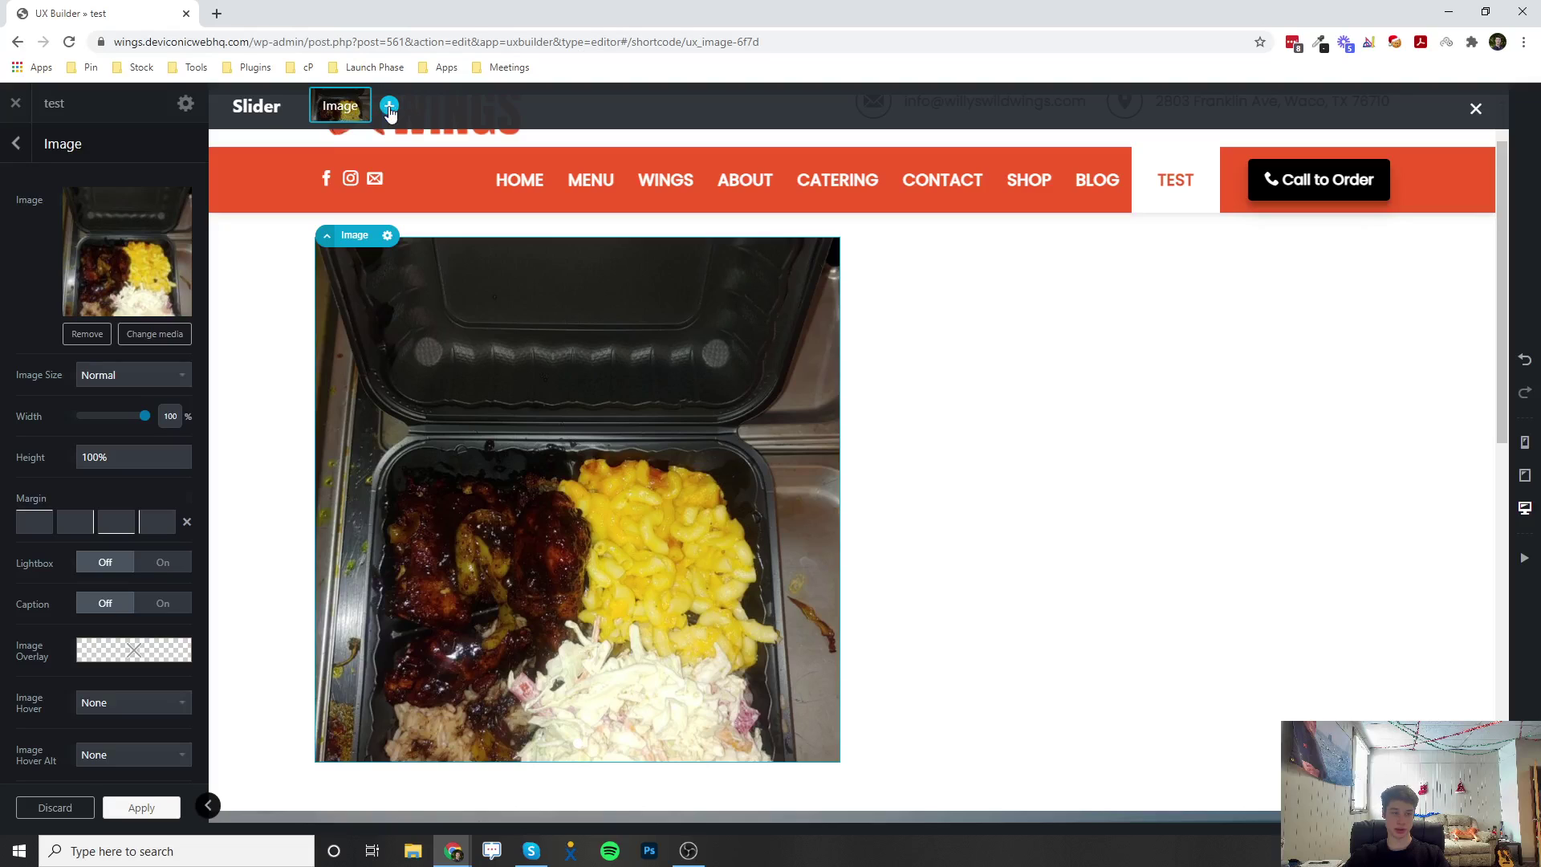
Step: Add a second Image slide with the wings, plantains and rice photo, cropped 1:1
{"action": "left_click", "coordinate": [389, 107]}
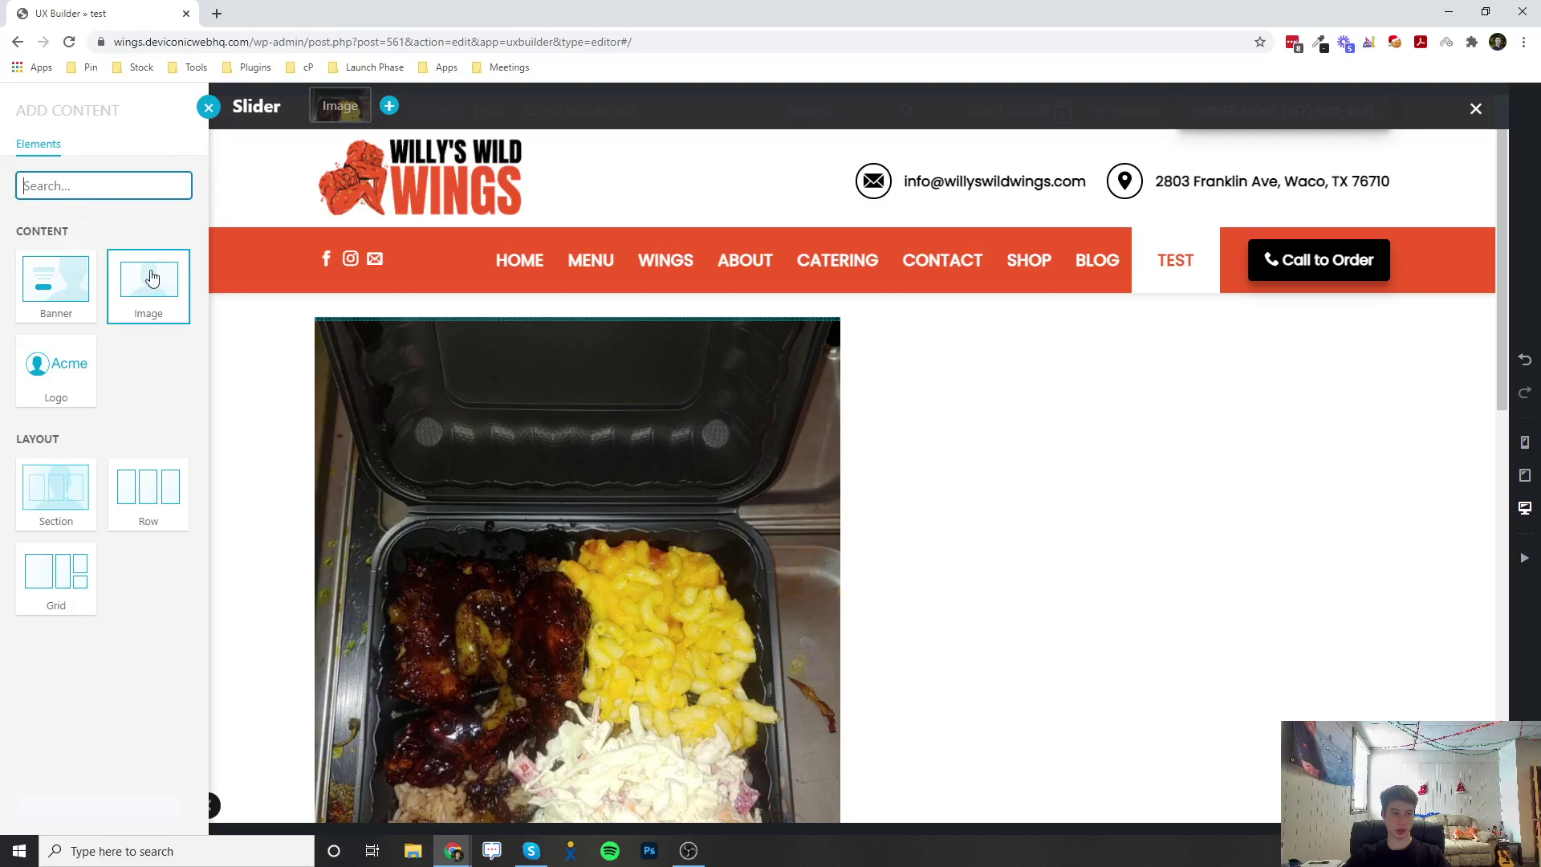
{"action": "left_click", "coordinate": [152, 276]}
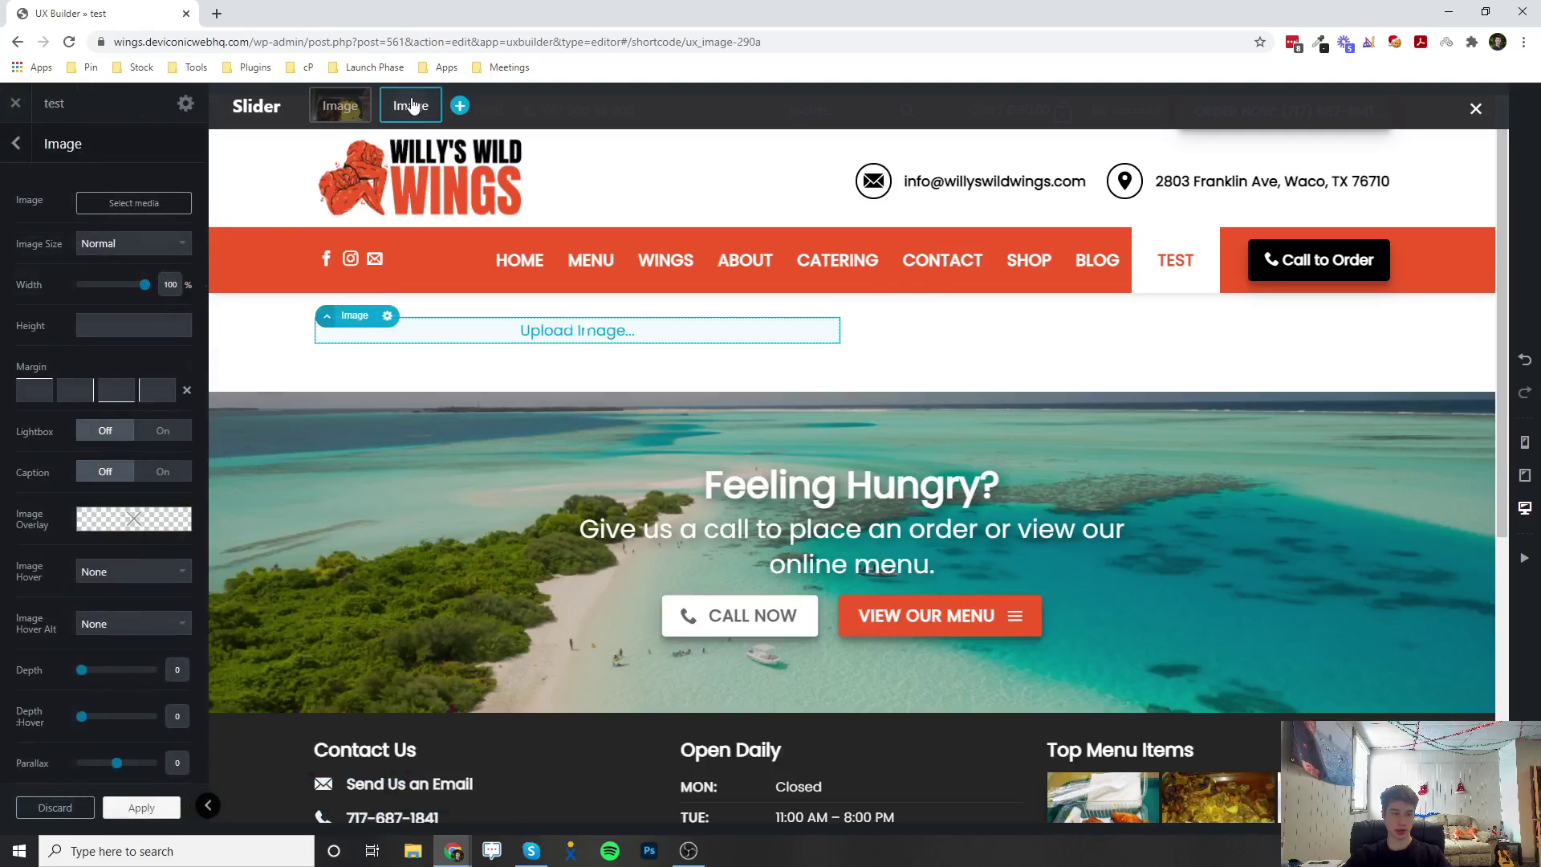
{"action": "left_click", "coordinate": [97, 210]}
{"action": "left_click", "coordinate": [1099, 662]}
{"action": "left_click", "coordinate": [1469, 786]}
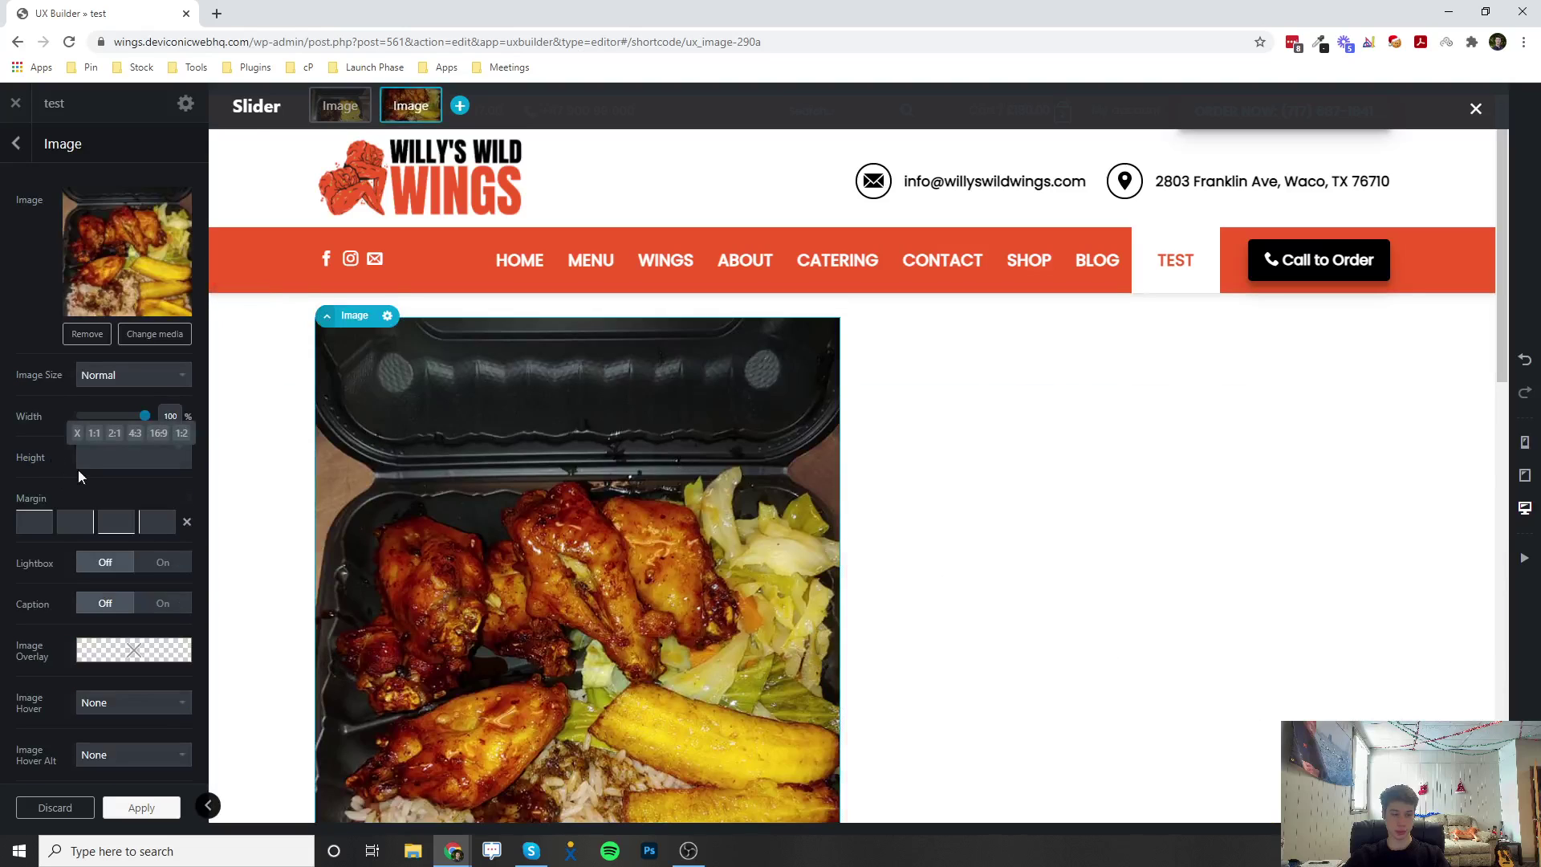
{"action": "left_click", "coordinate": [94, 433]}
Step: Leave the second image's settings and return to the page's element outline
{"action": "scroll", "coordinate": [865, 586], "scroll_direction": "down", "scroll_amount": 2}
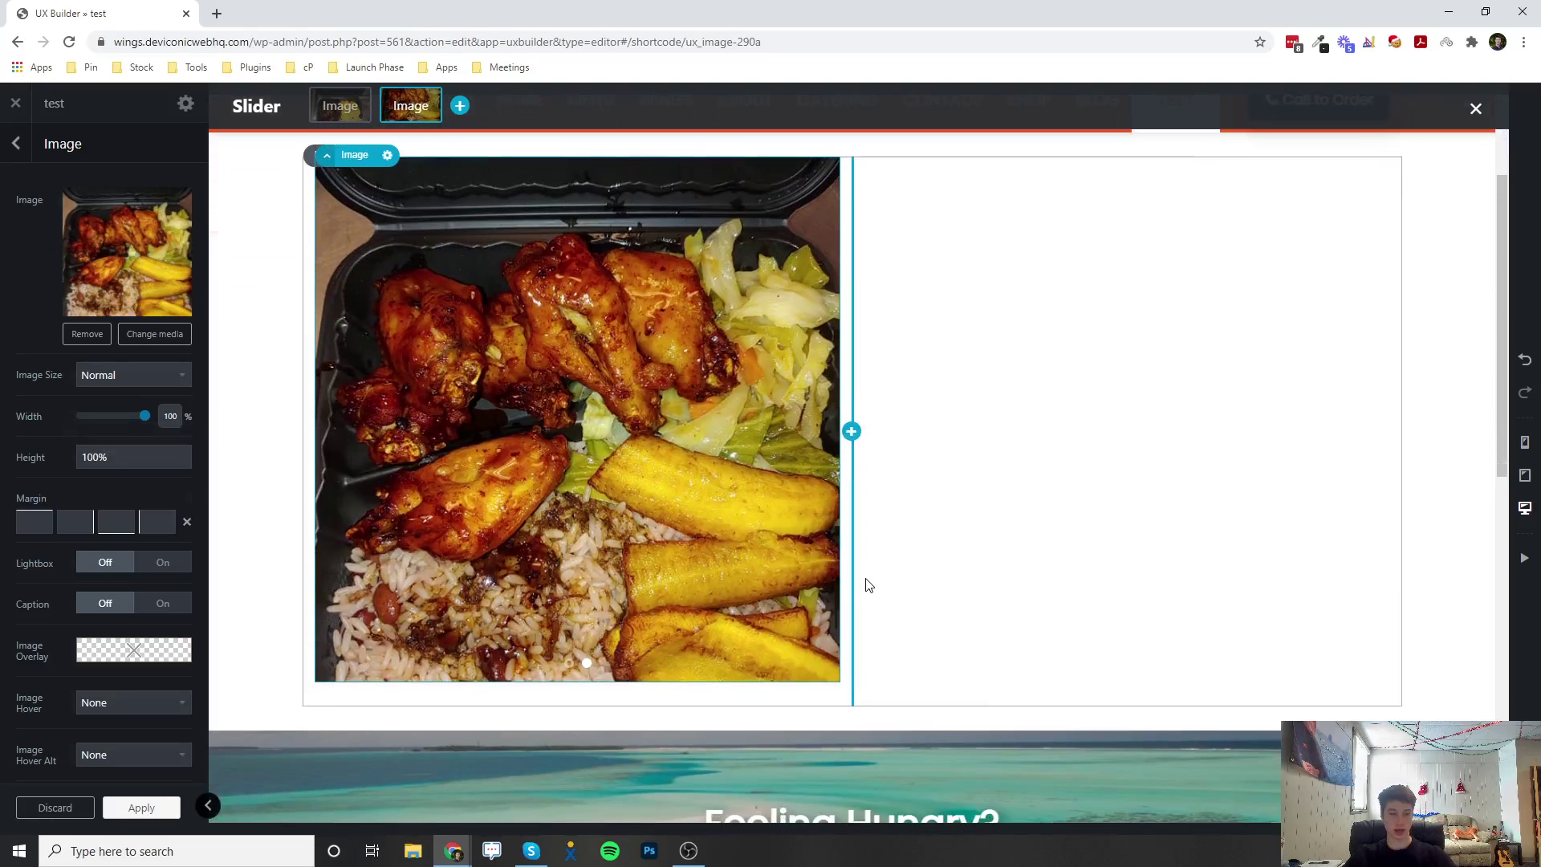
{"action": "scroll", "coordinate": [686, 493], "scroll_direction": "up", "scroll_amount": 1}
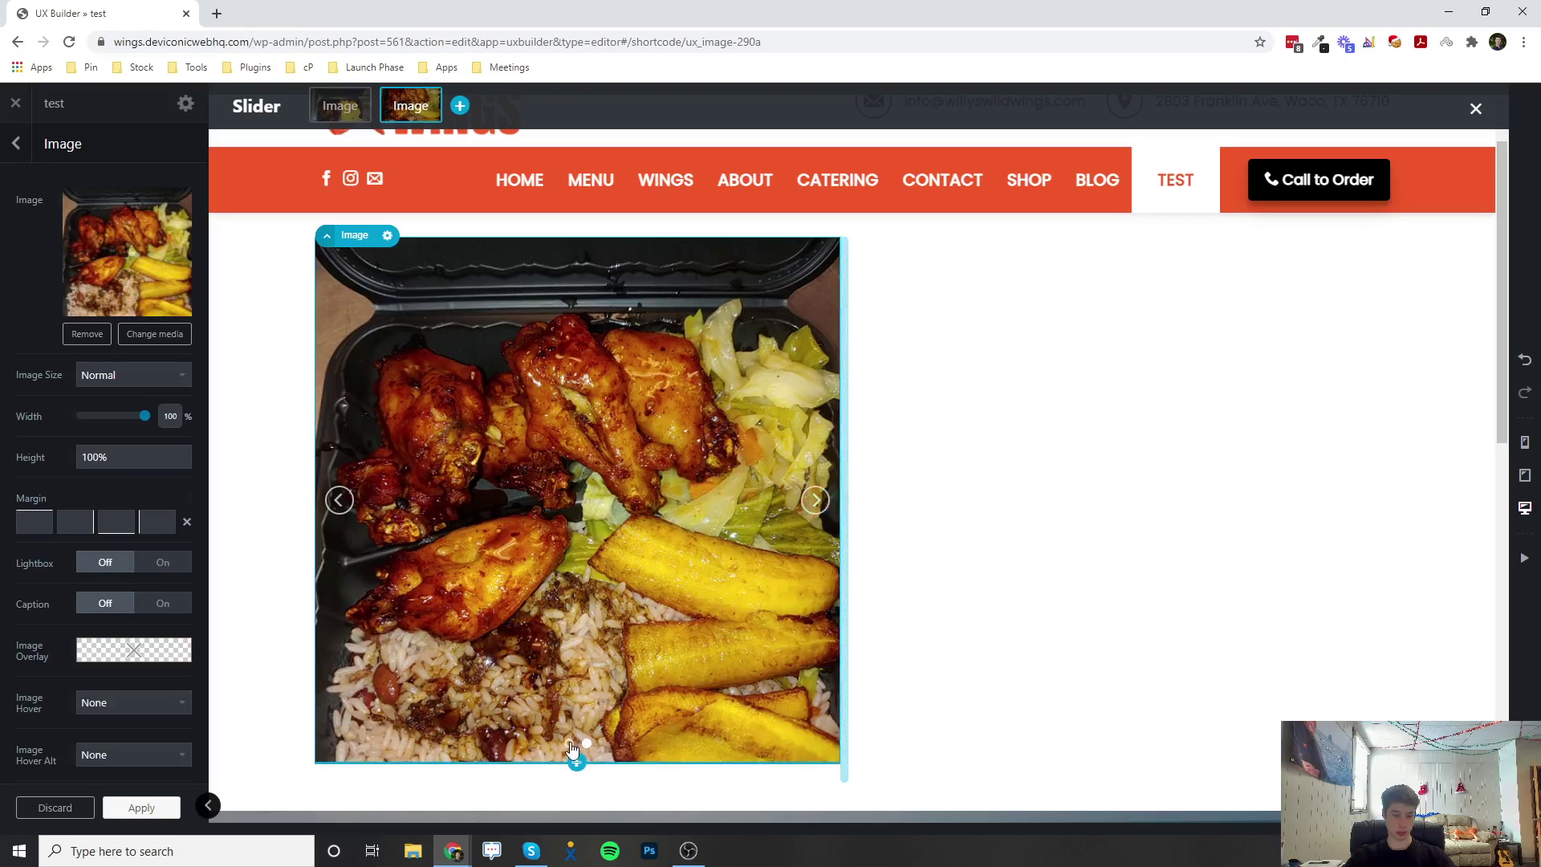
{"action": "left_click", "coordinate": [815, 500]}
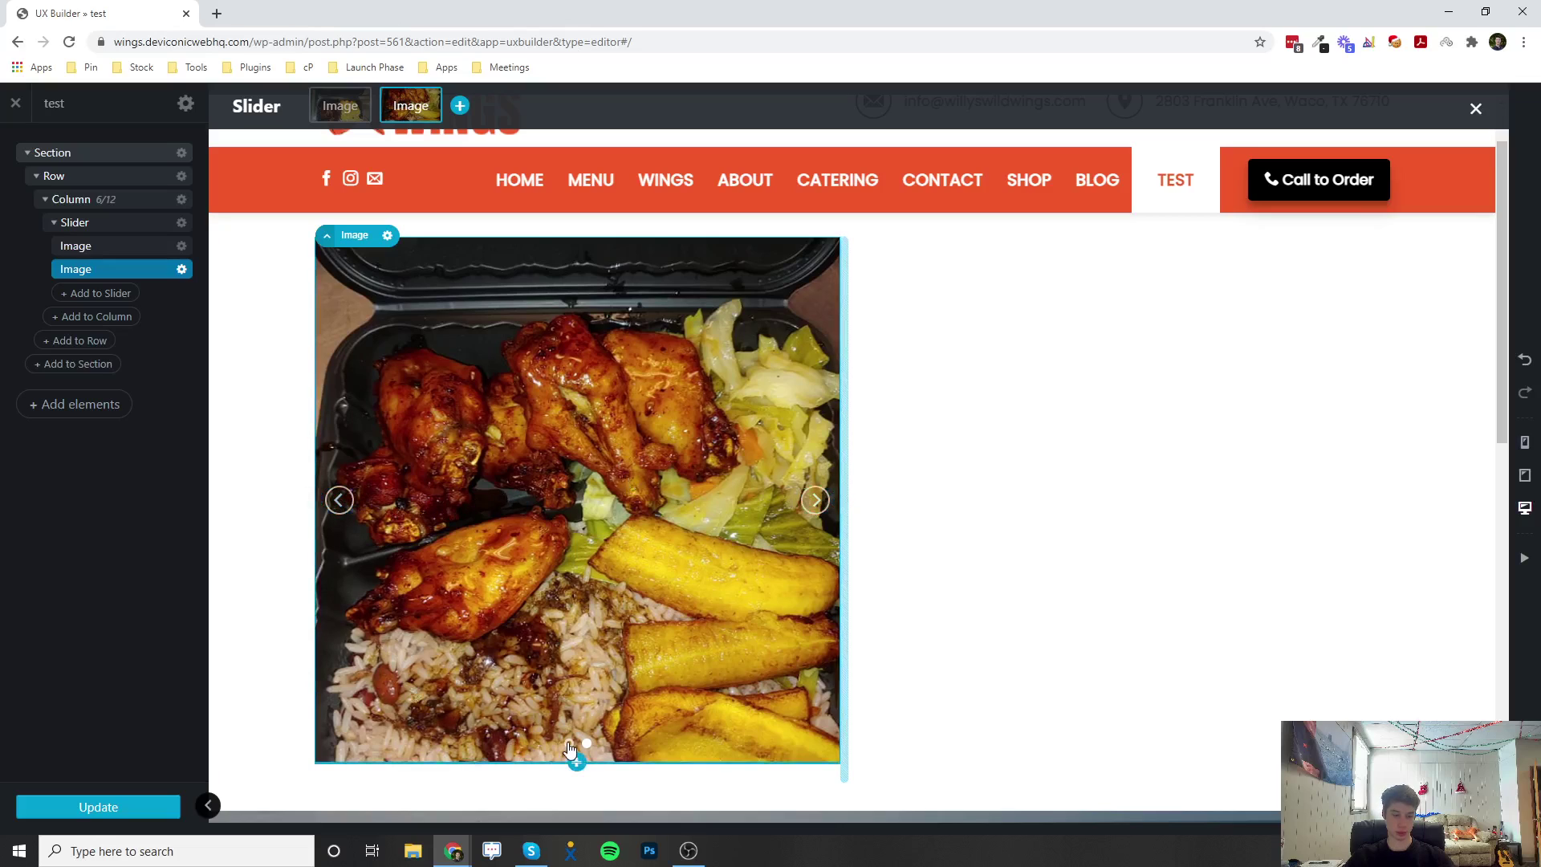
Step: Open the Slider options to confirm arrows, bullets and 6000 ms auto-slide are on
{"action": "mouse_move", "coordinate": [327, 235]}
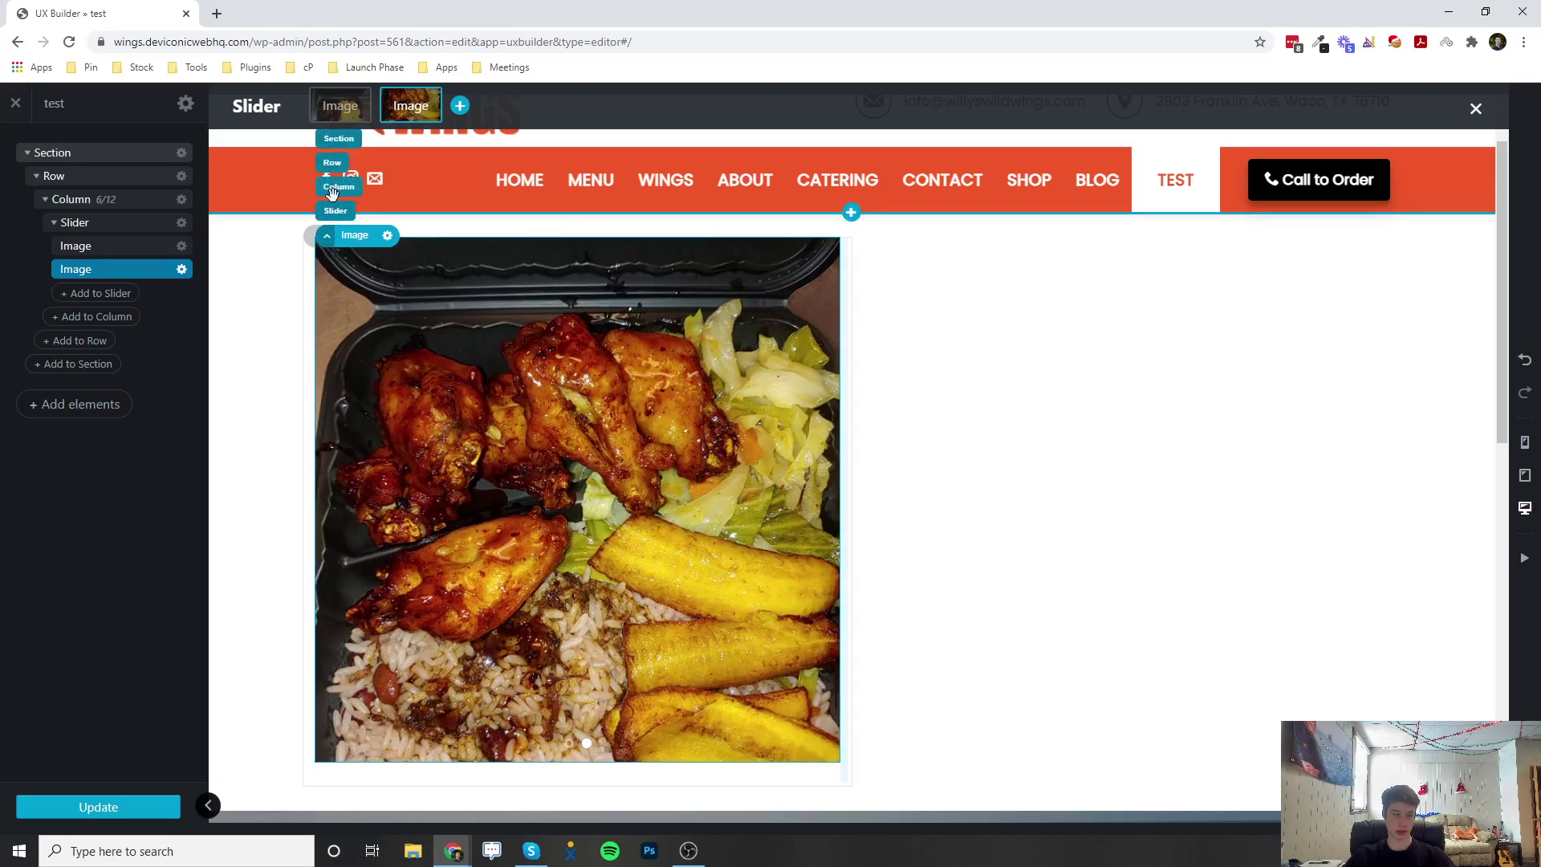
{"action": "left_click", "coordinate": [108, 225]}
{"action": "left_click", "coordinate": [182, 223]}
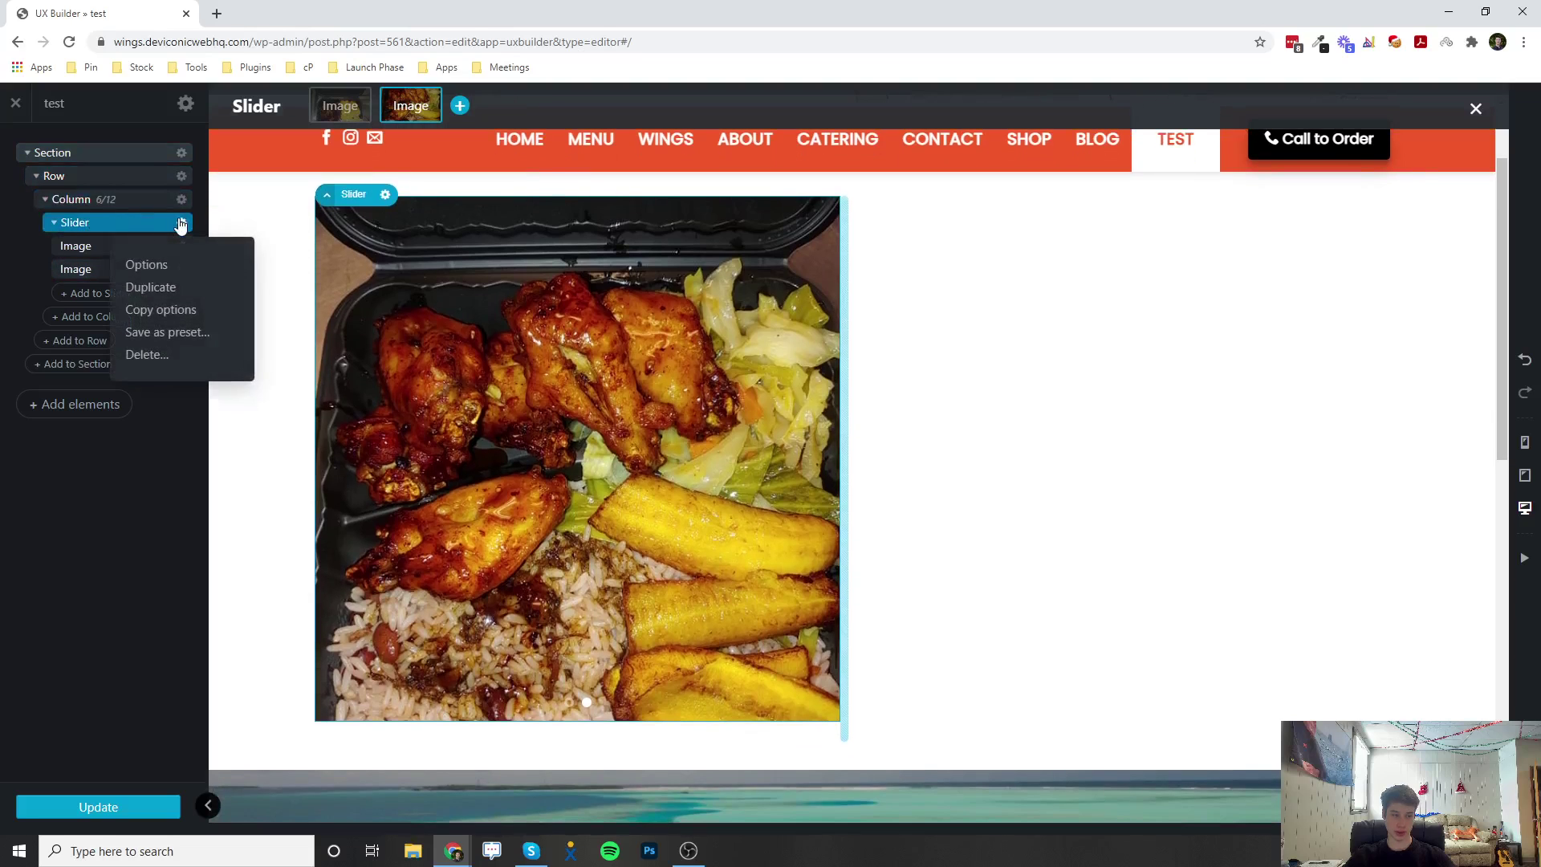
{"action": "left_click", "coordinate": [158, 273]}
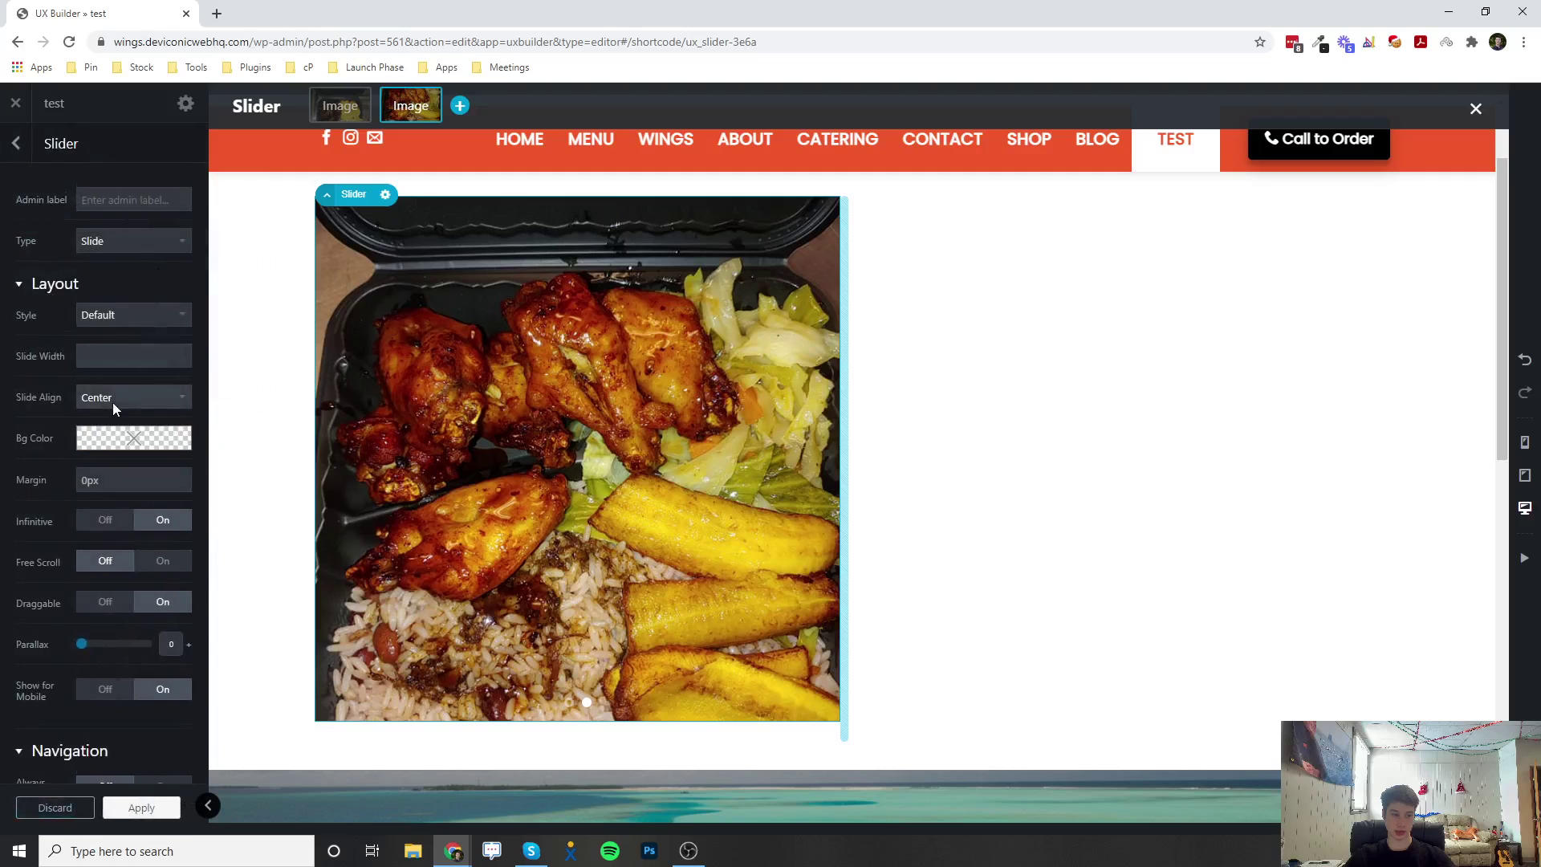
{"action": "scroll", "coordinate": [113, 402], "scroll_direction": "down", "scroll_amount": 6}
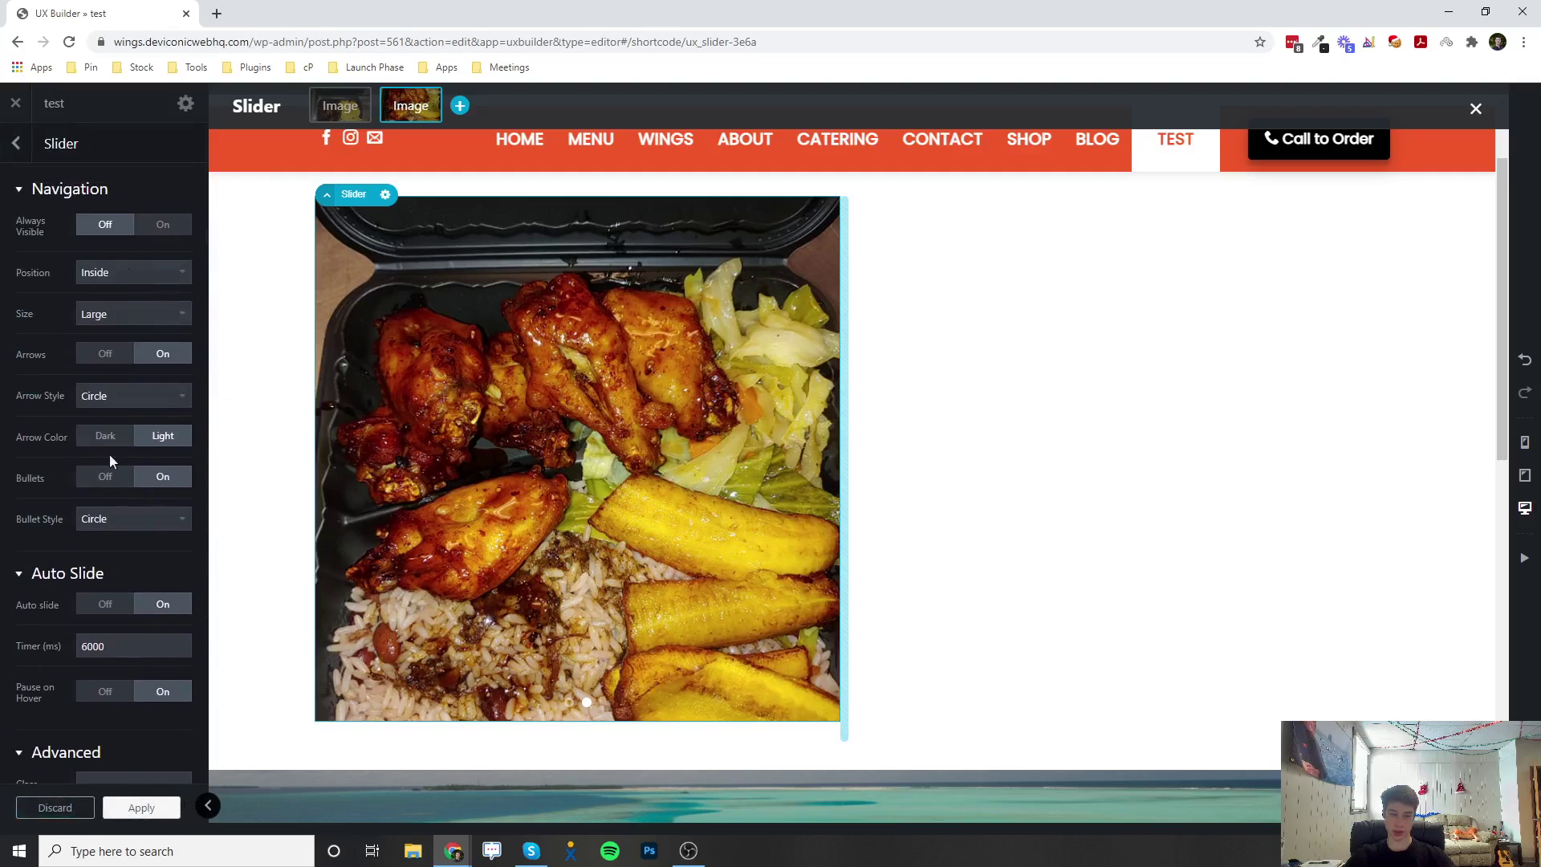
{"action": "left_click", "coordinate": [335, 457]}
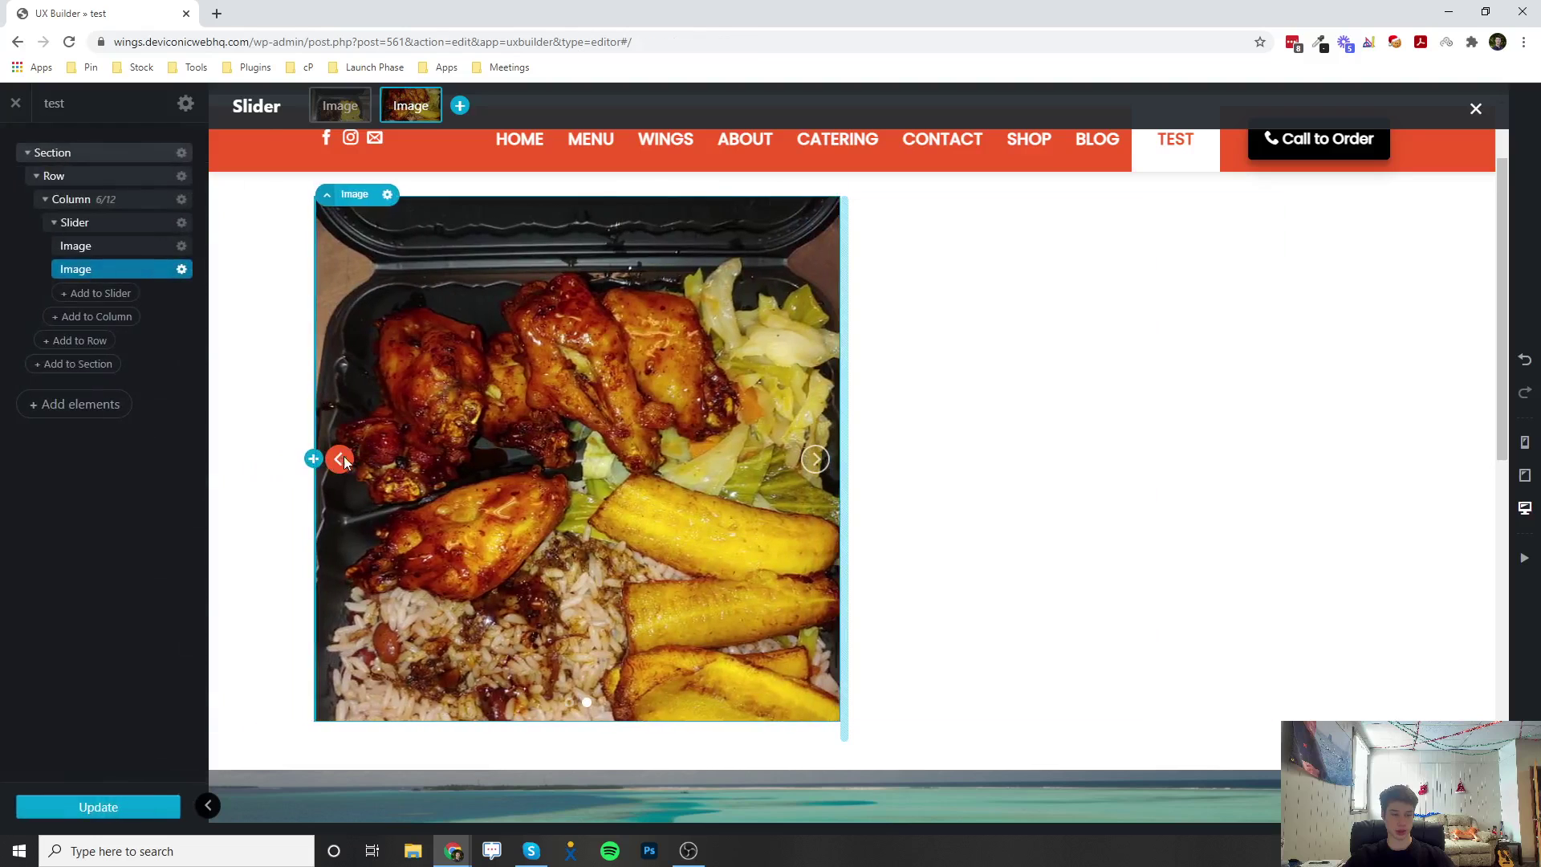
Step: Return to the mac and cheese slide and open its image settings
{"action": "left_click", "coordinate": [338, 458]}
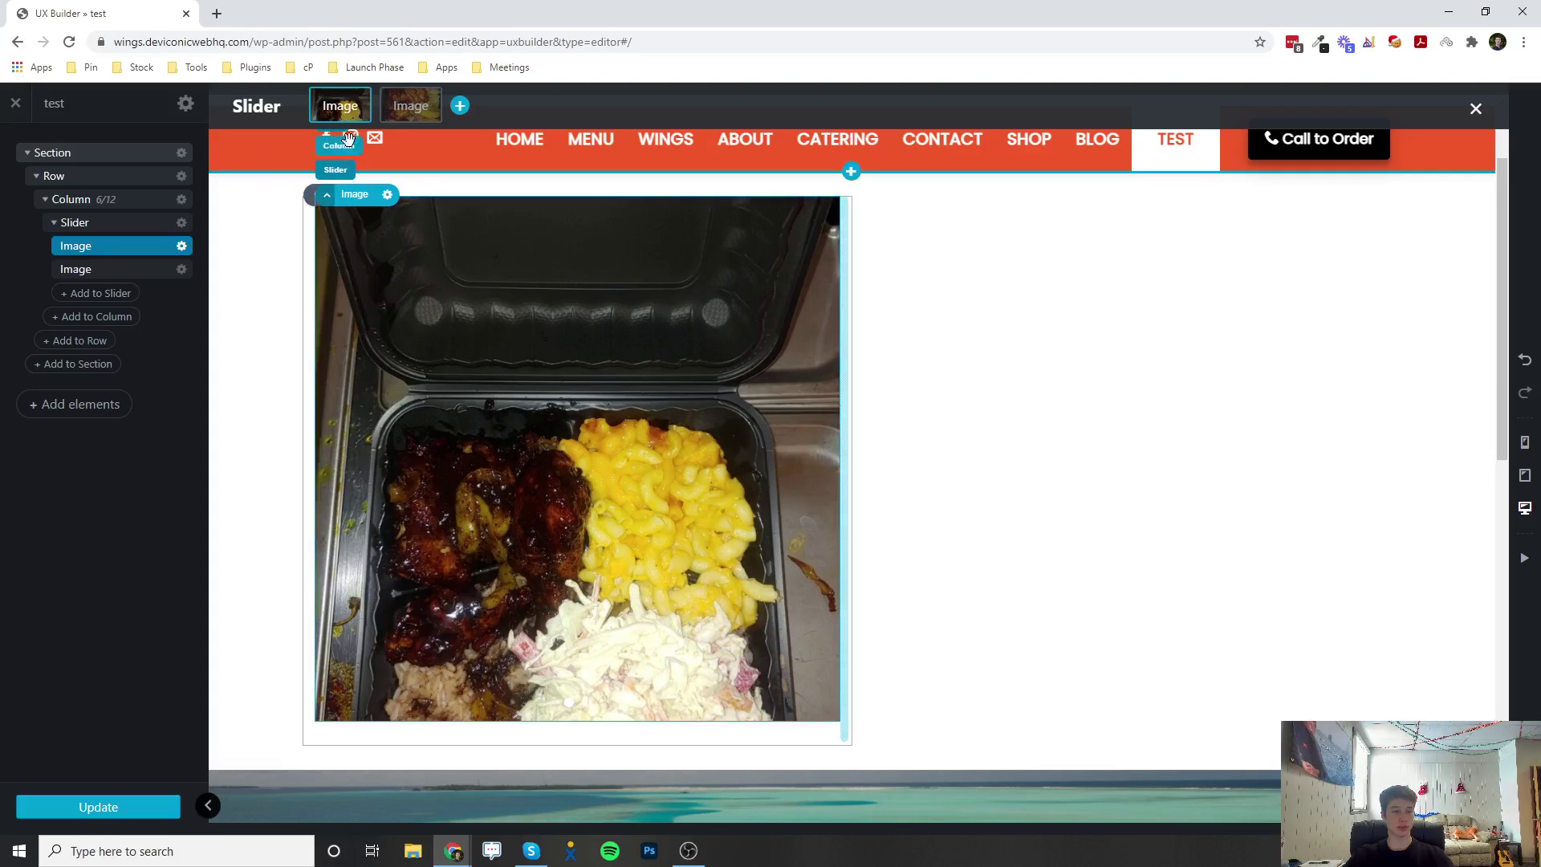
{"action": "left_click", "coordinate": [536, 458]}
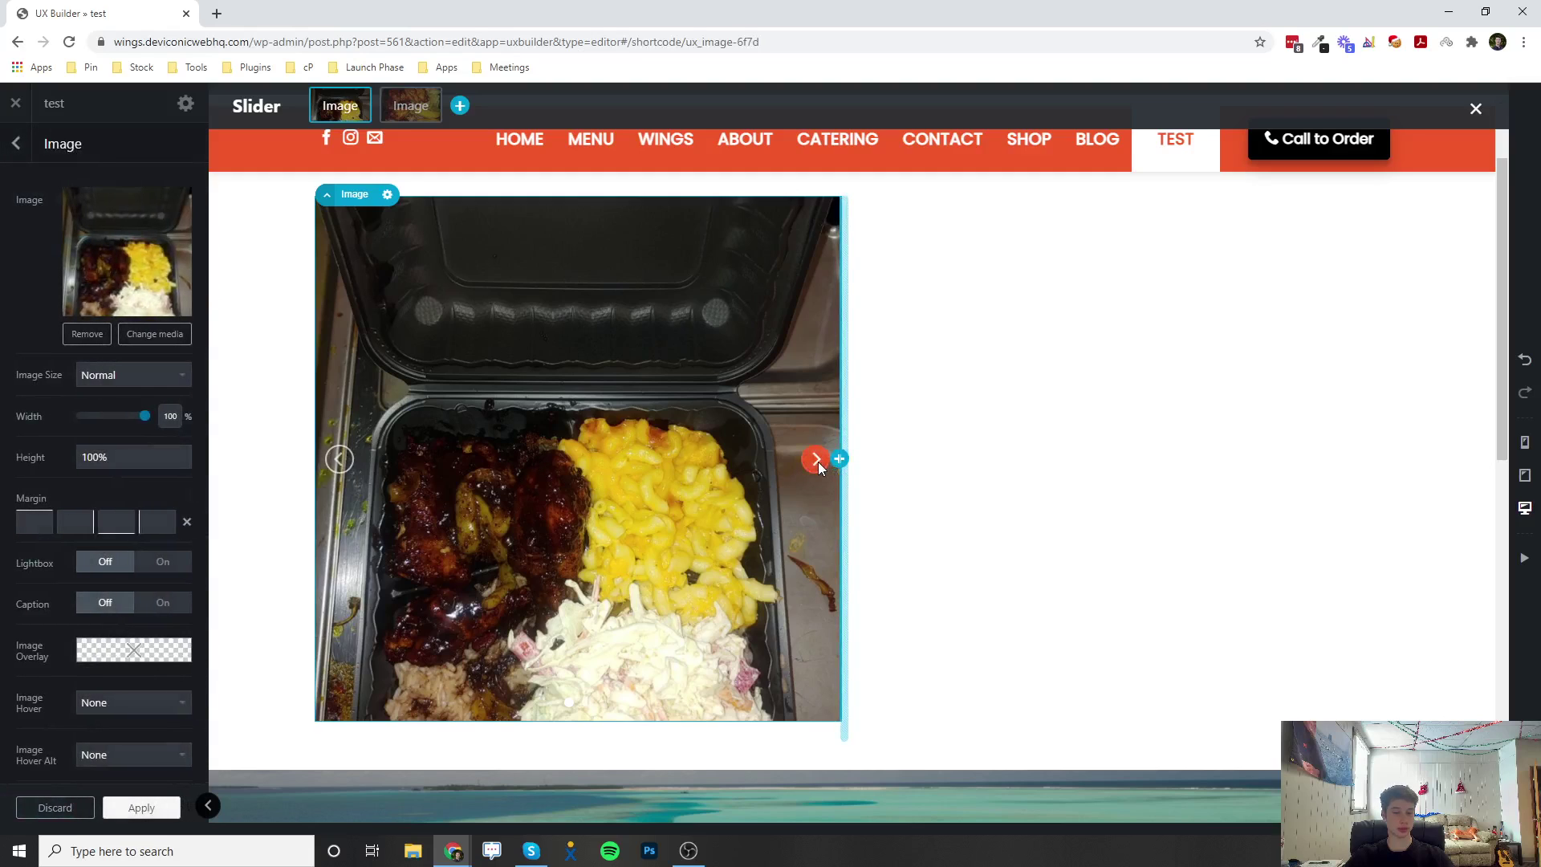